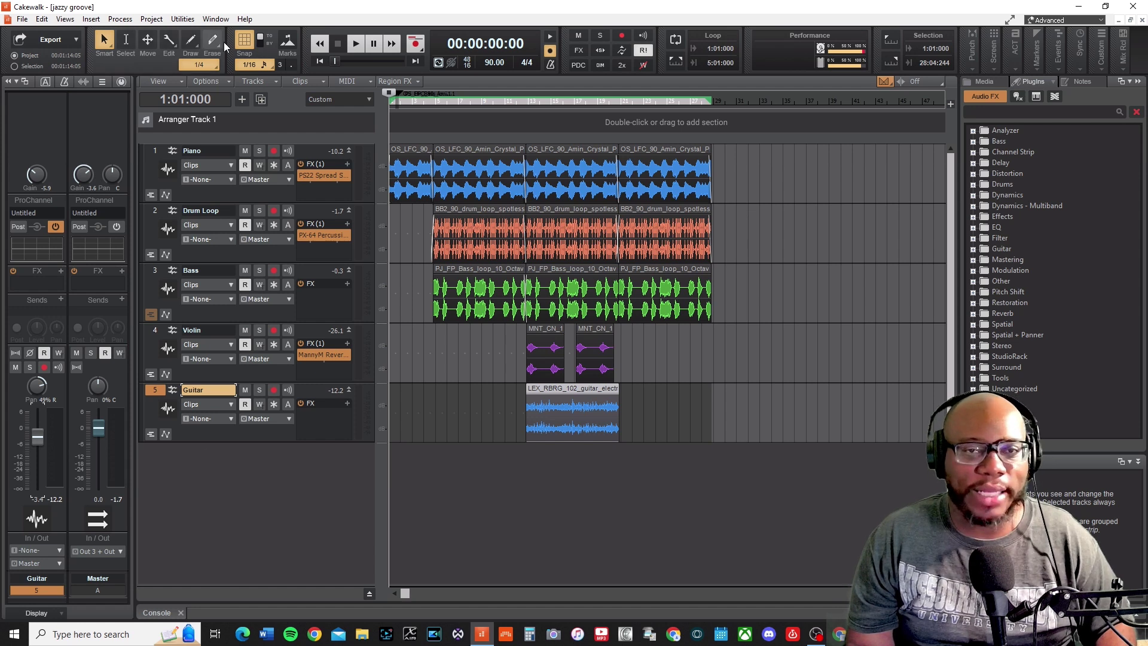
Add a new audio track below the Guitar track and give it a dark yellow track colour
double_click(225, 465)
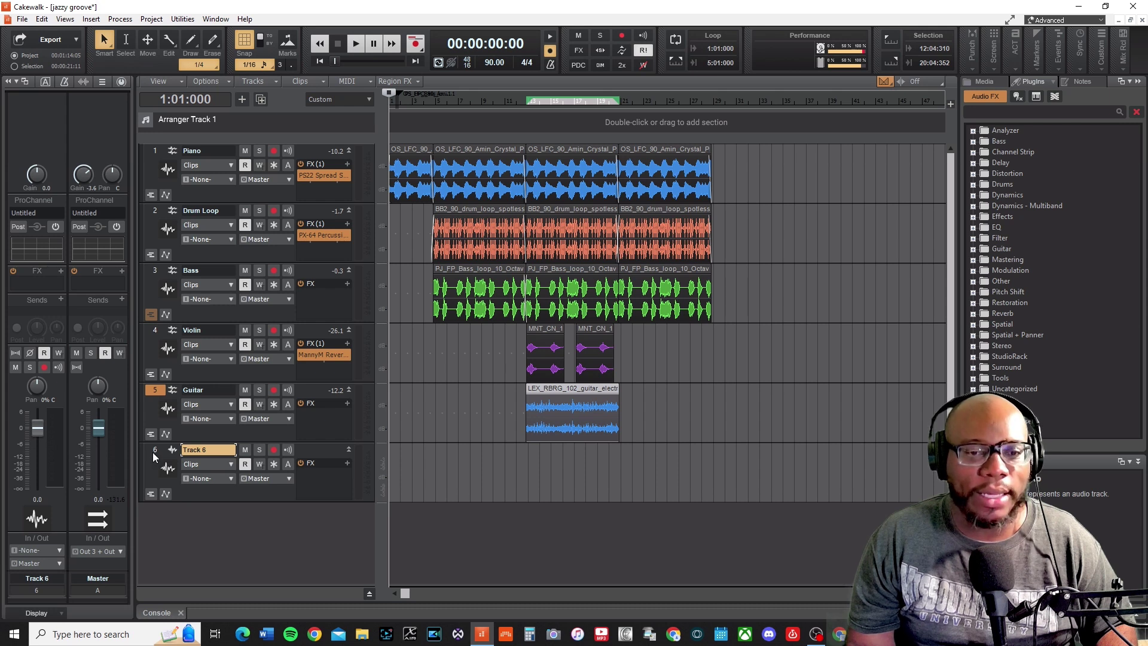
click(160, 459)
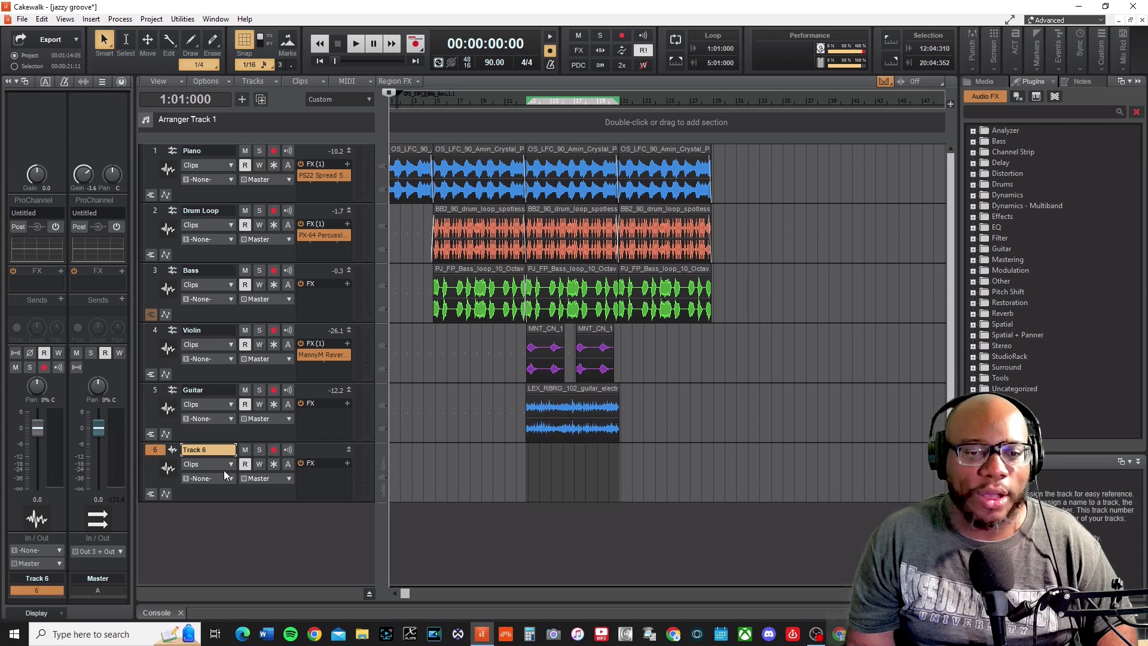
click(142, 463)
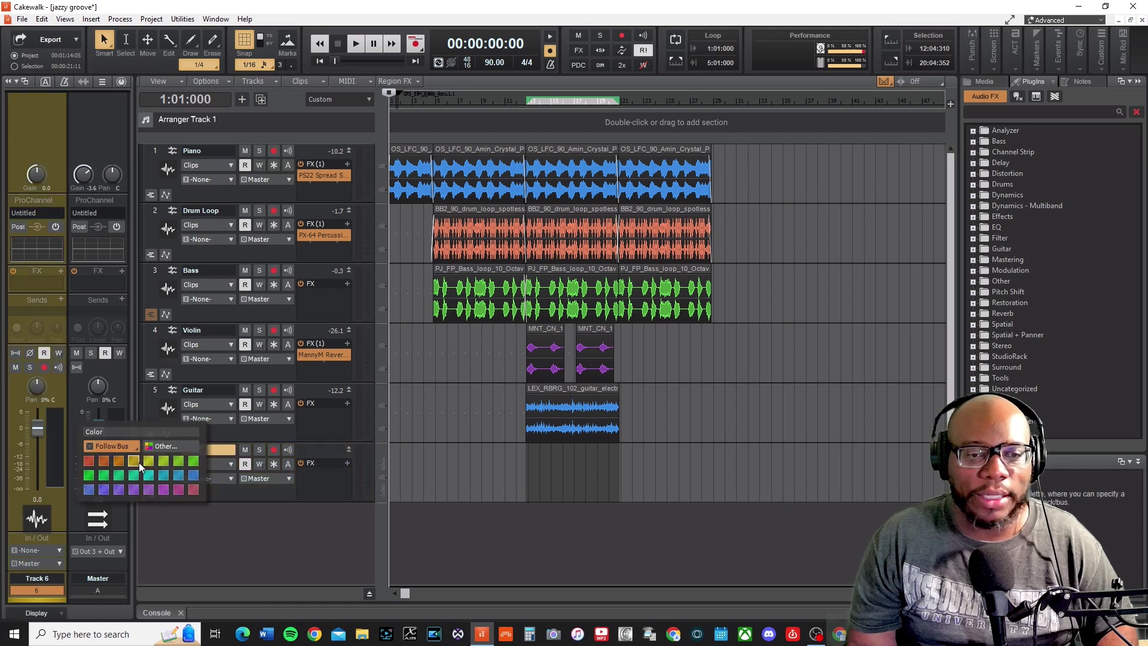
click(141, 461)
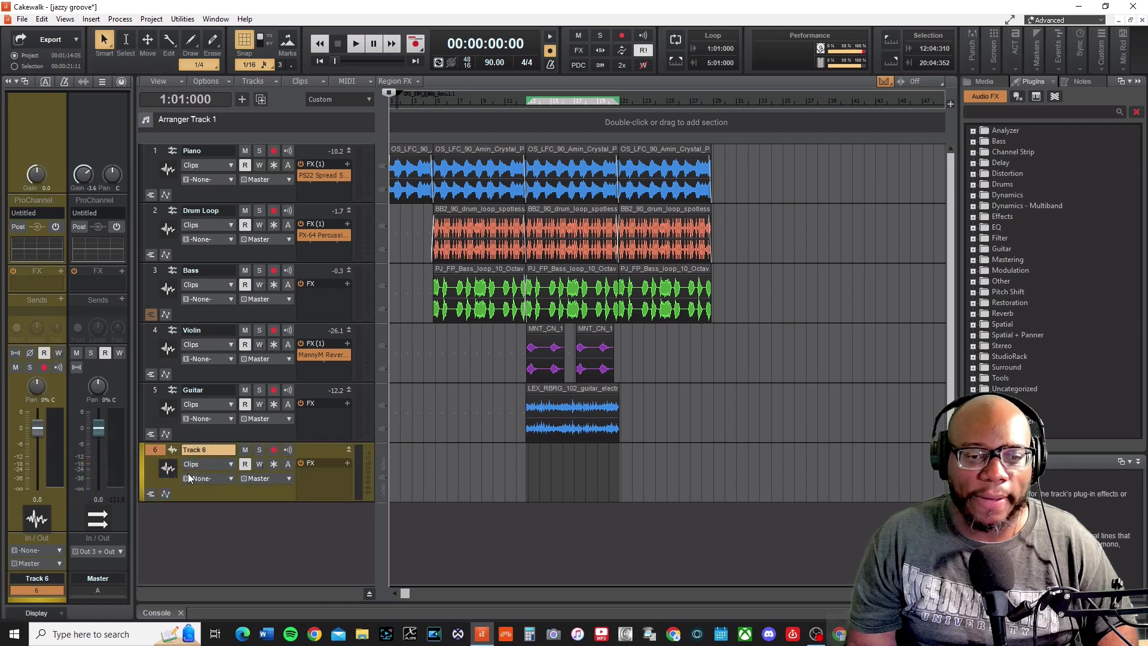
Examine the input choices for Track 6, including the channels offered by the ZOOM L-8 ASIO driver
scroll(294, 401, down, 1)
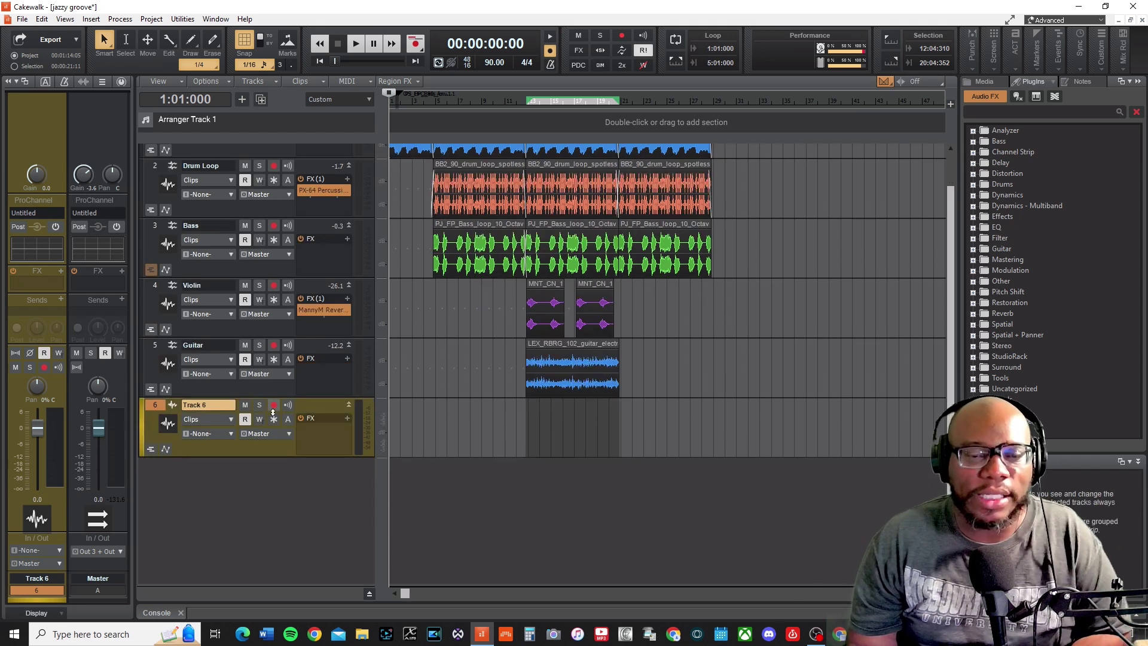
scroll(241, 433, down, 1)
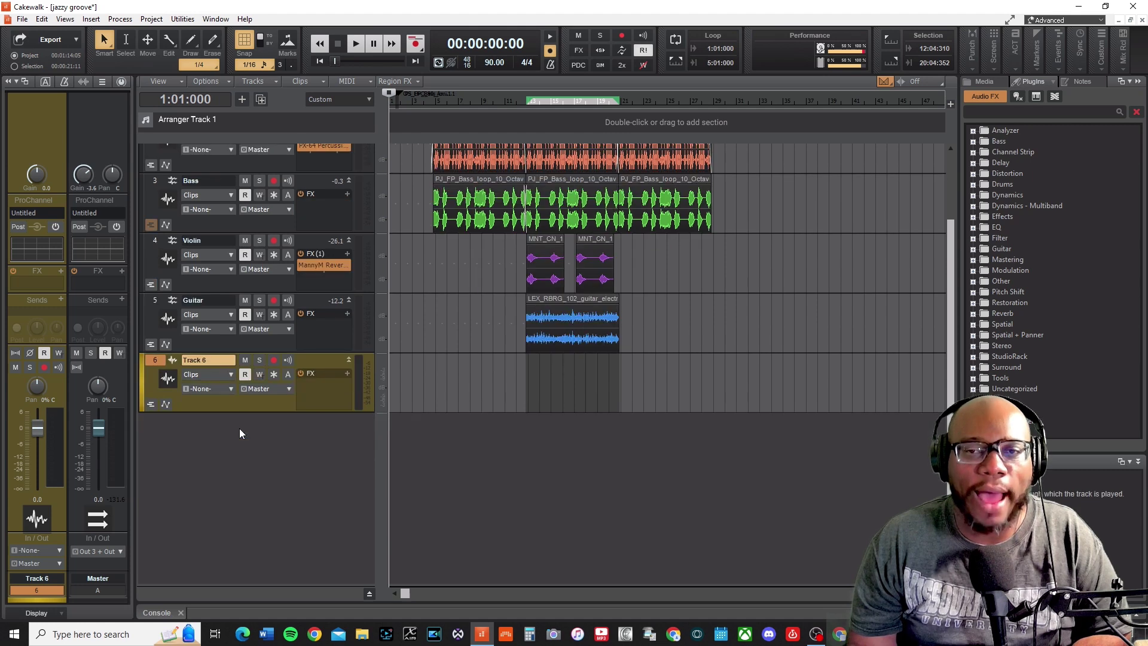
scroll(237, 253, up, 2)
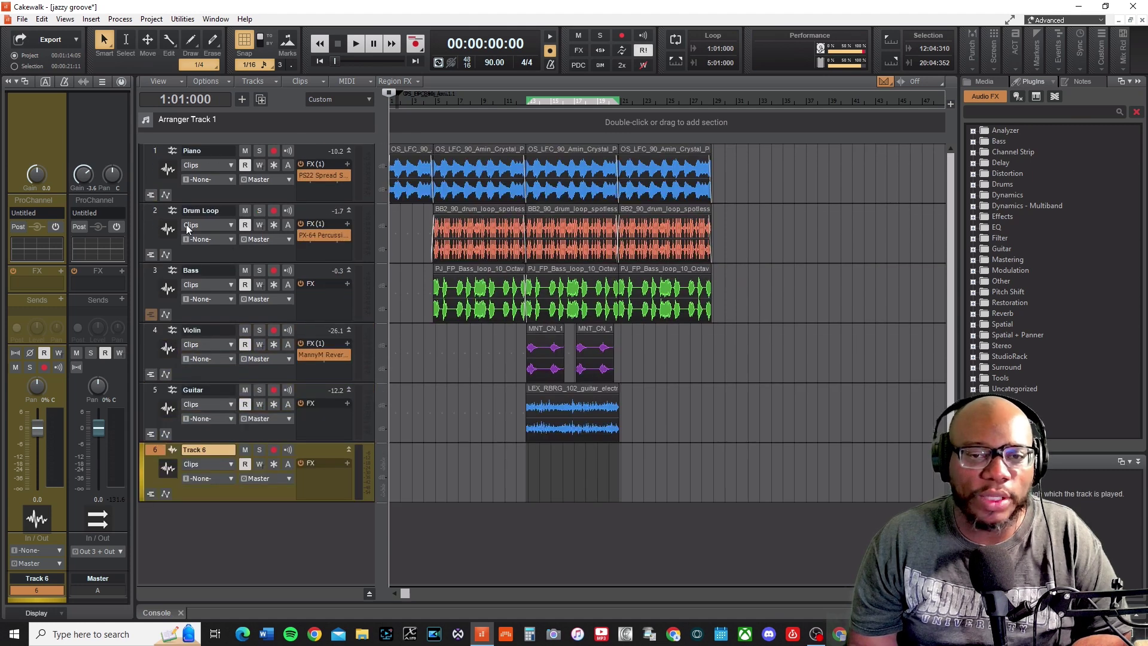
scroll(242, 395, down, 2)
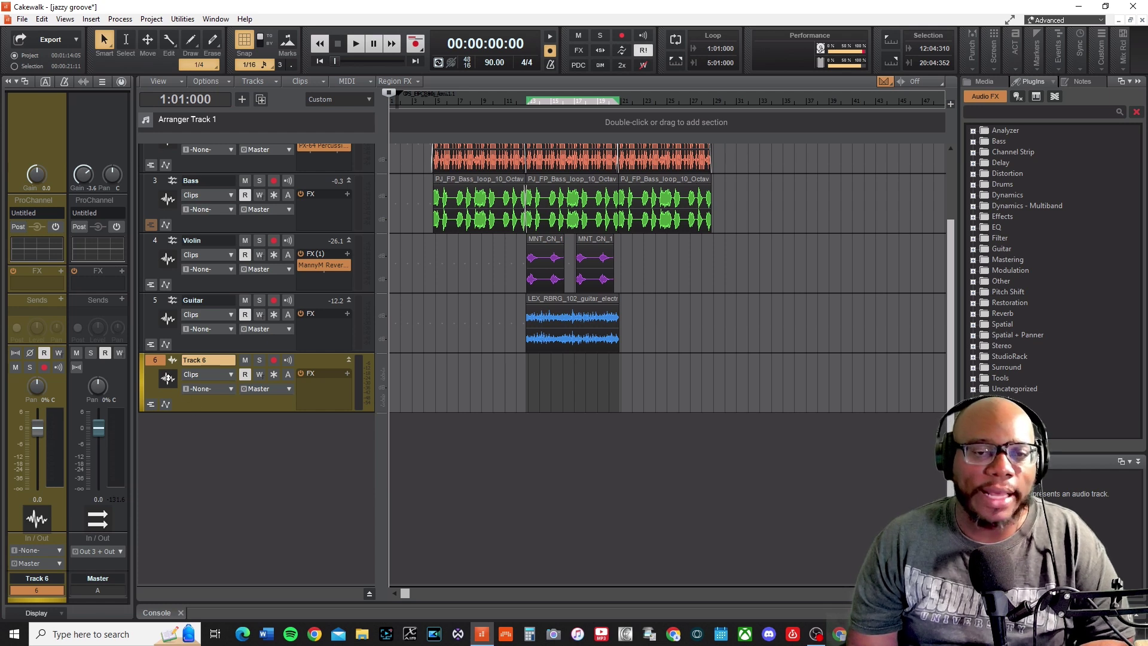
click(229, 390)
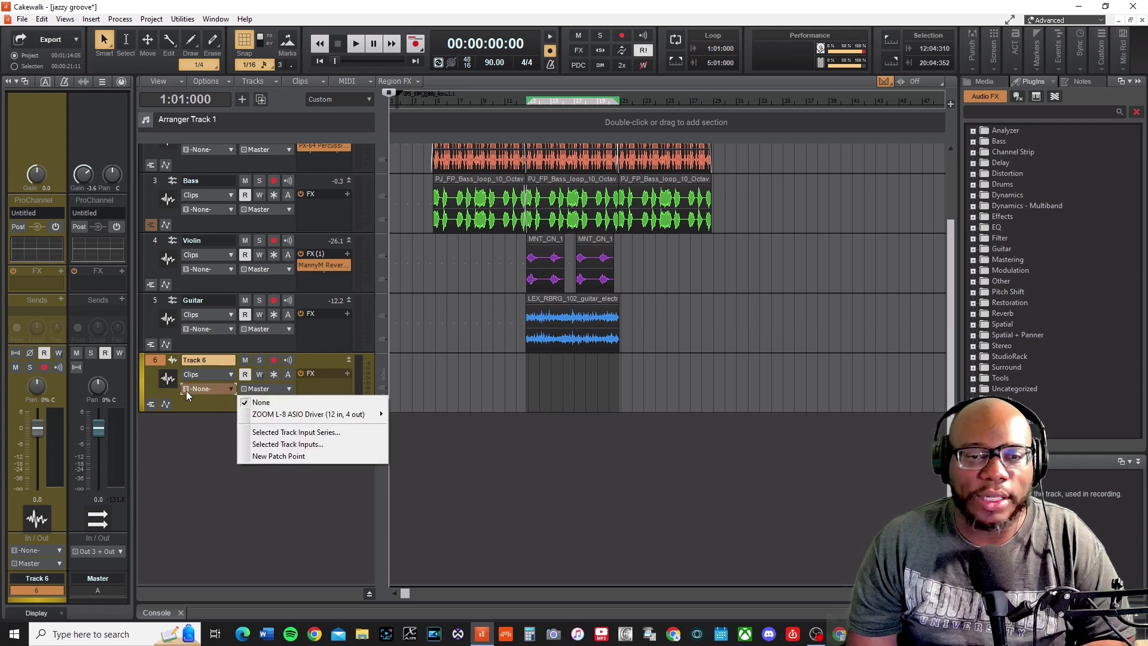
click(200, 389)
click(200, 389)
click(200, 389)
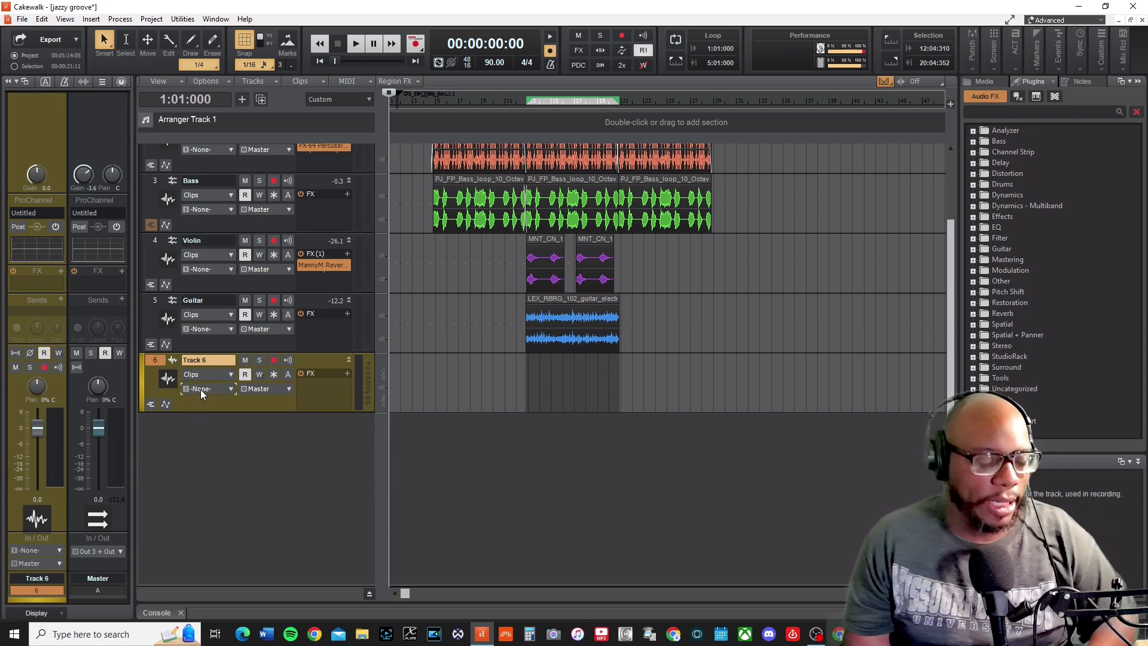
click(199, 389)
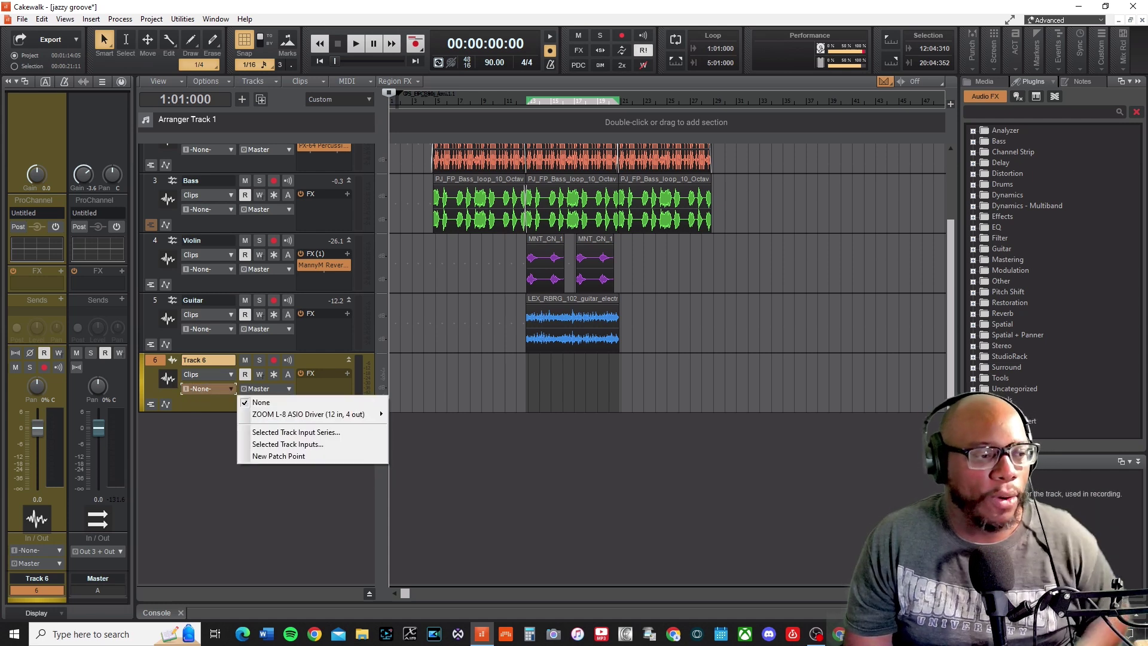
click(228, 390)
click(228, 390)
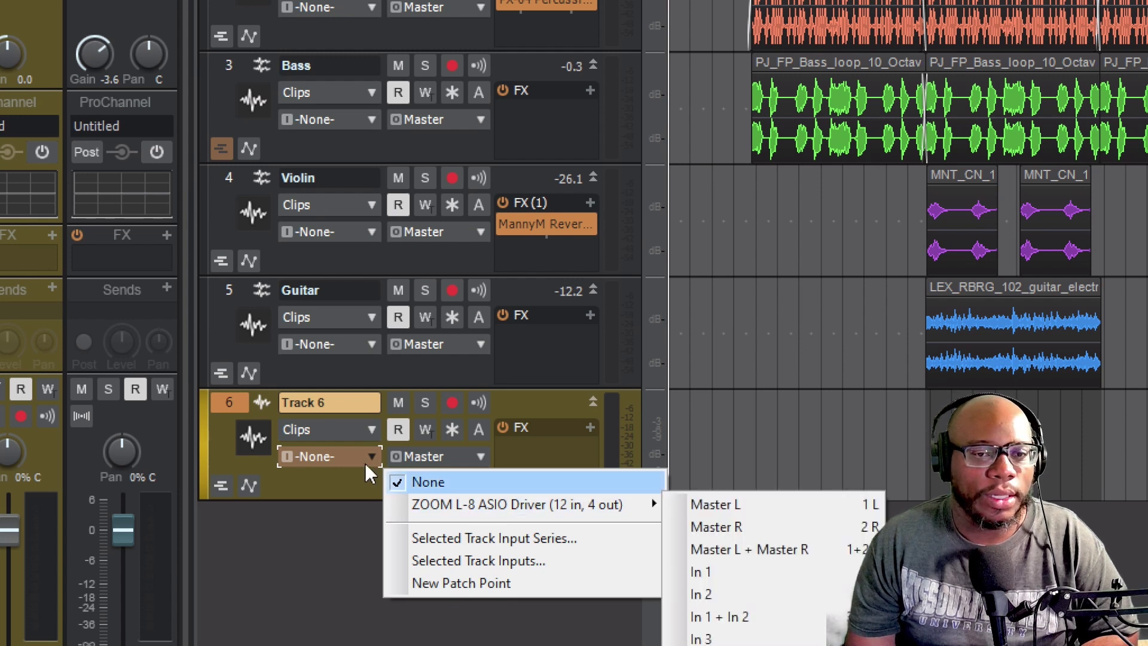
mouse_move(507, 512)
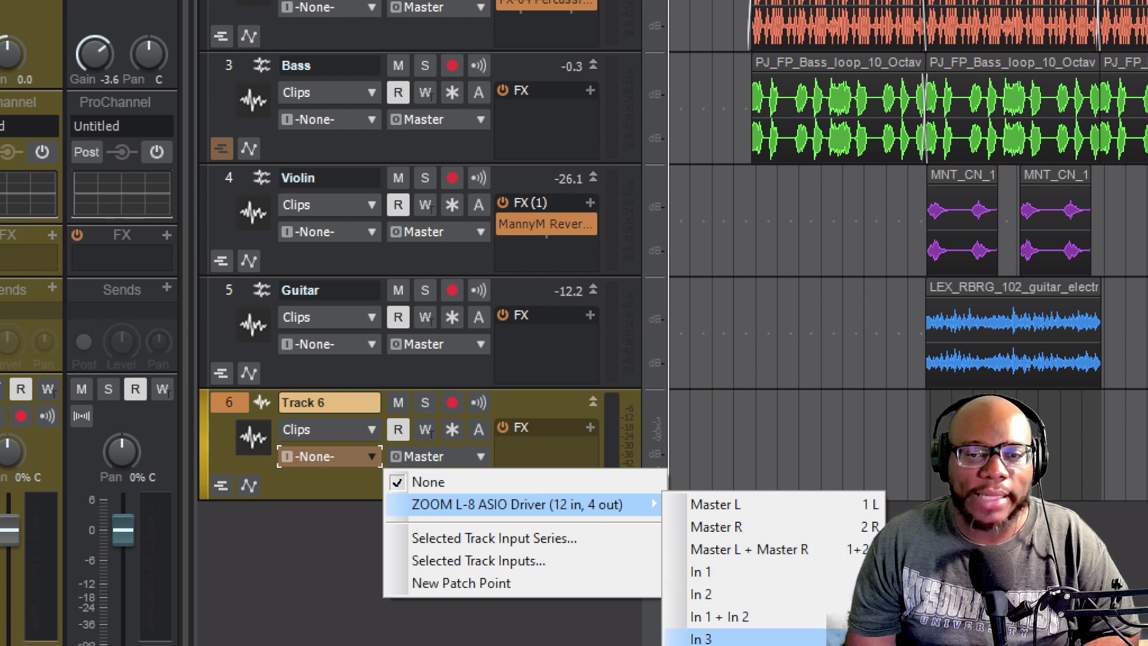
key(Escape)
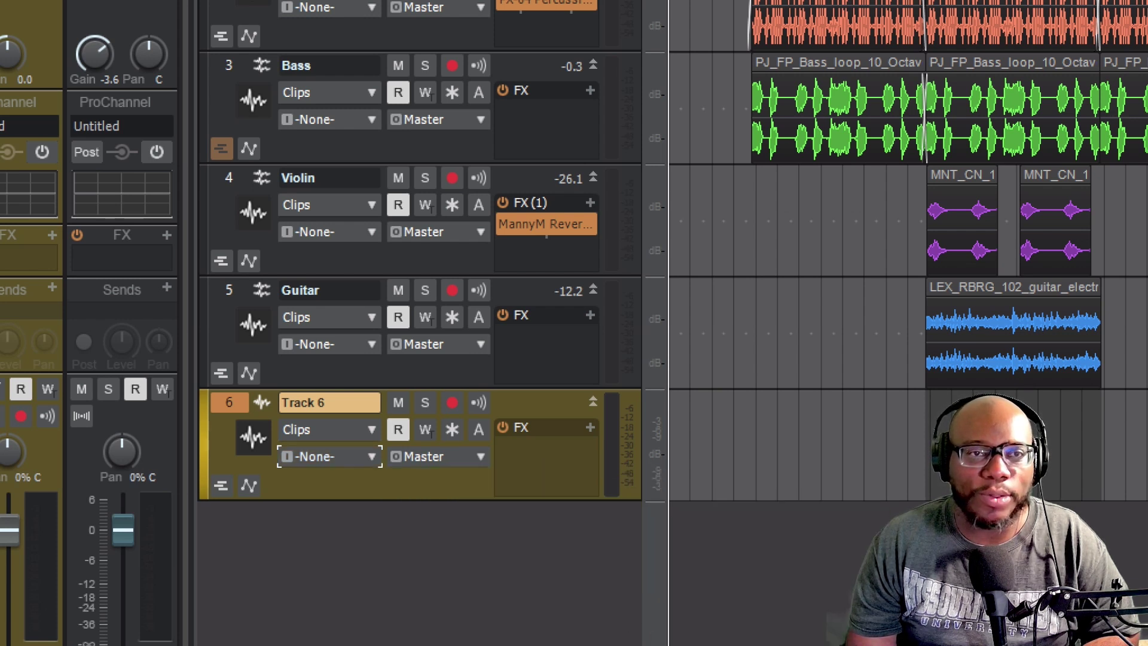
Open the Preferences and reposition the dialog so that the audio settings can be read
key(alt+f)
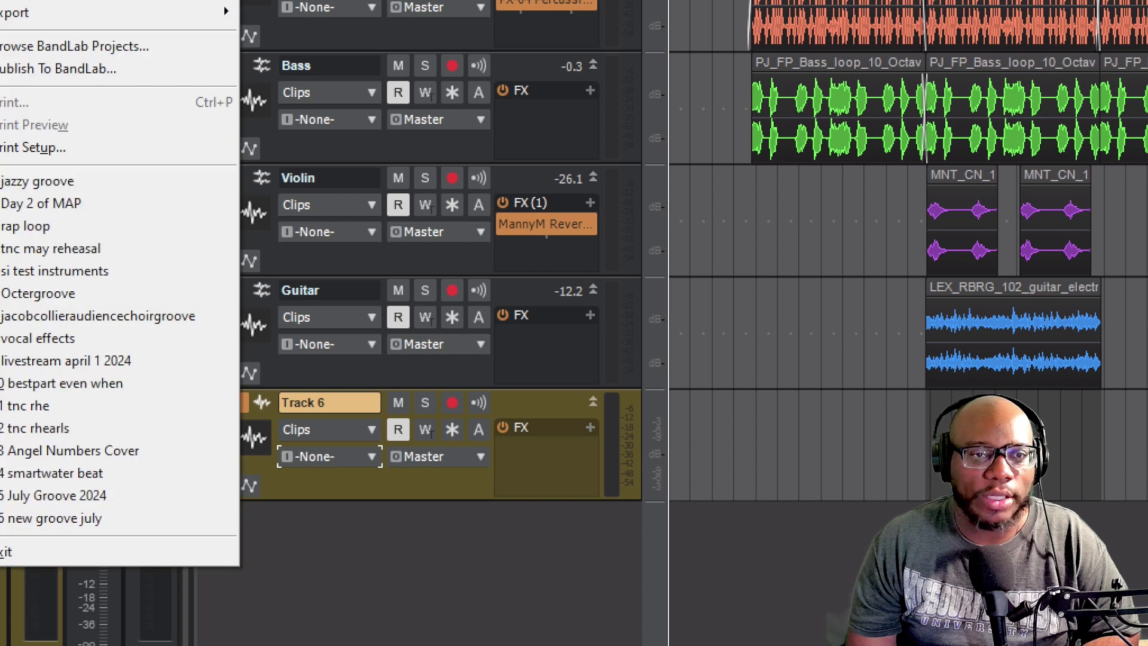
key(Right)
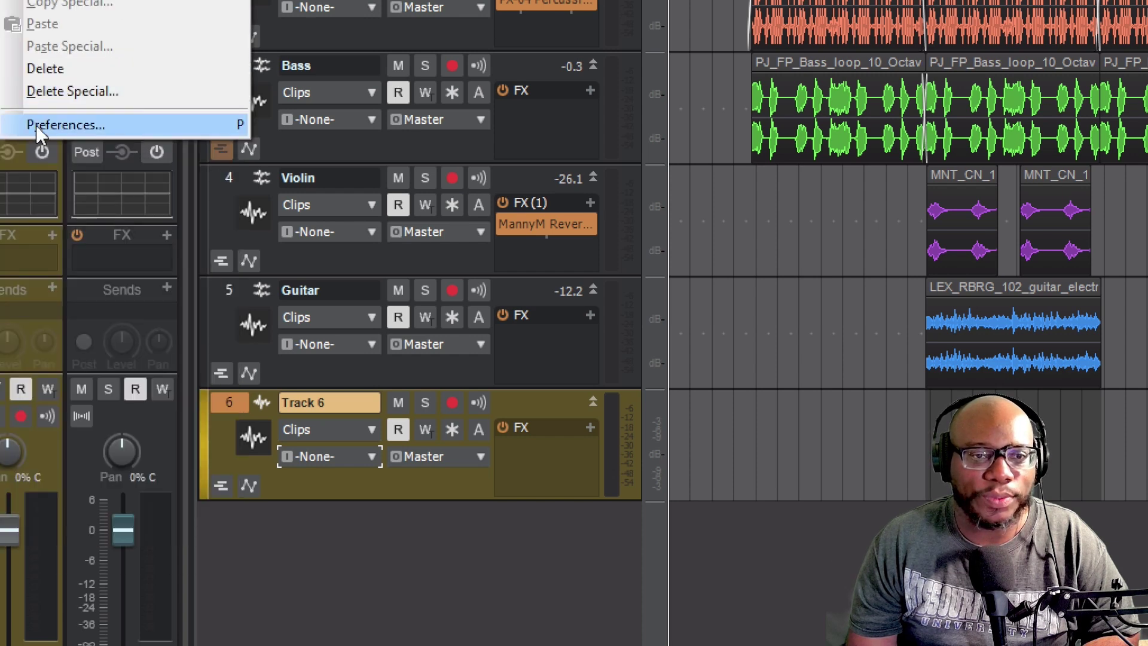
click(86, 127)
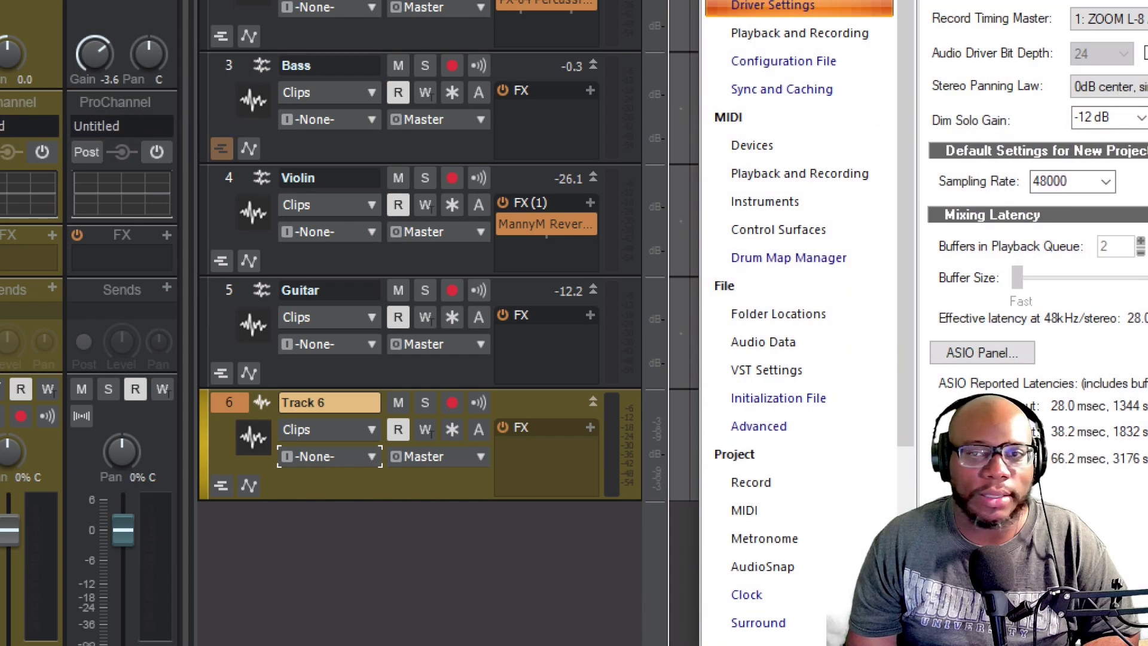
drag(897, 3, 247, 3)
drag(343, 0, 350, 21)
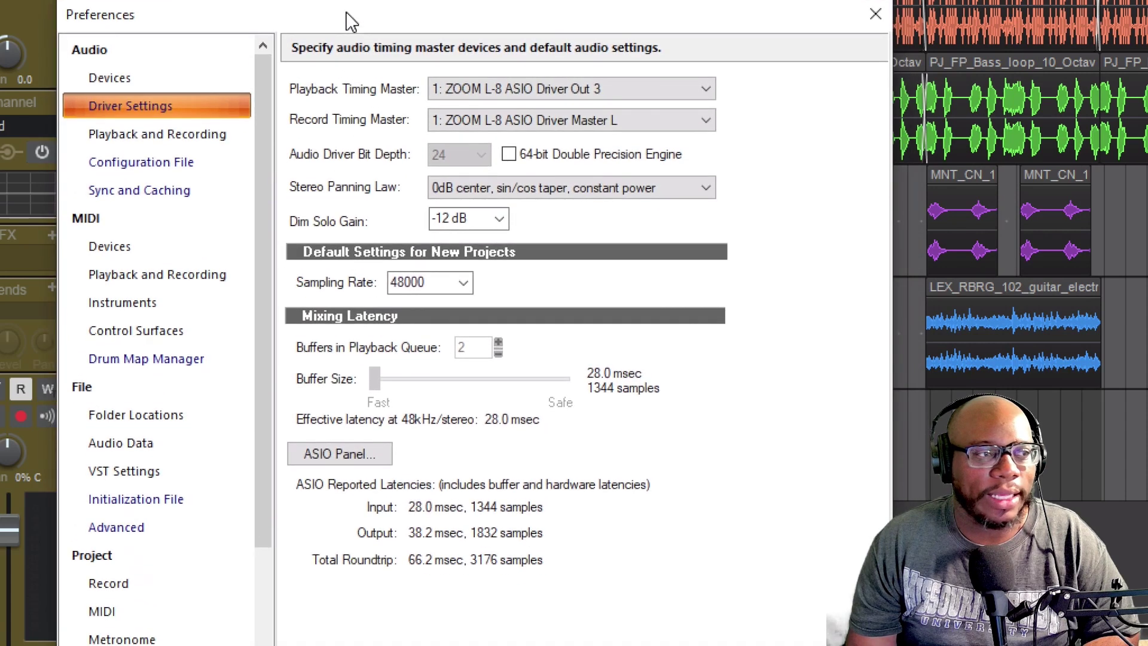
Look through the audio preference pages for Devices, Driver Settings, and Playback and Recording
click(103, 73)
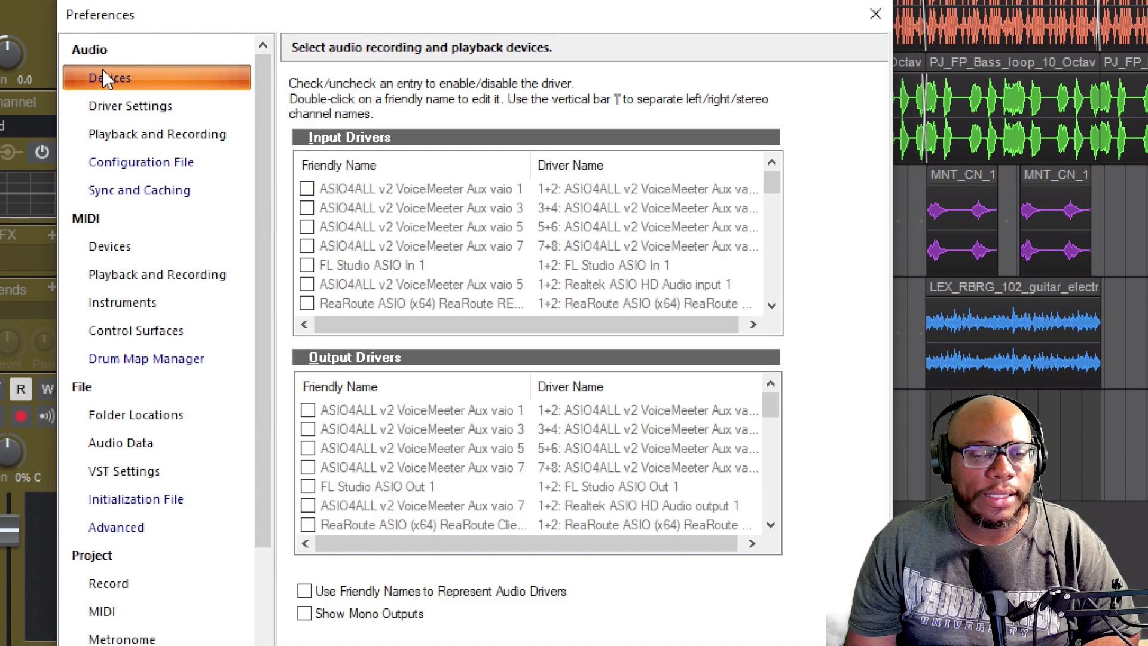
click(130, 109)
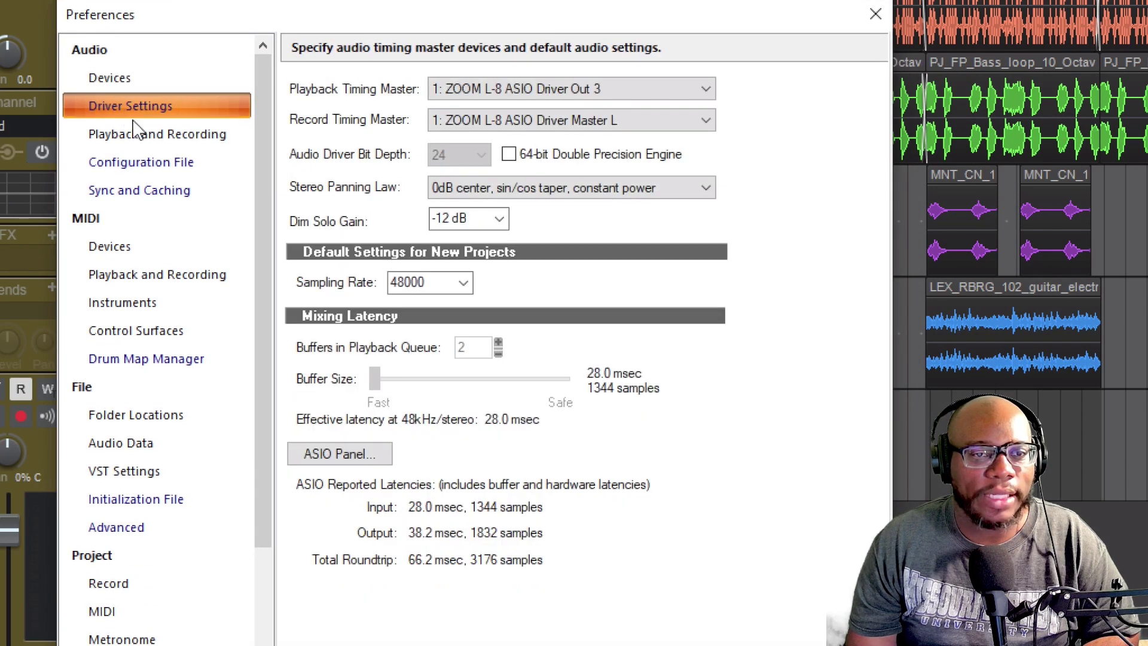
click(216, 145)
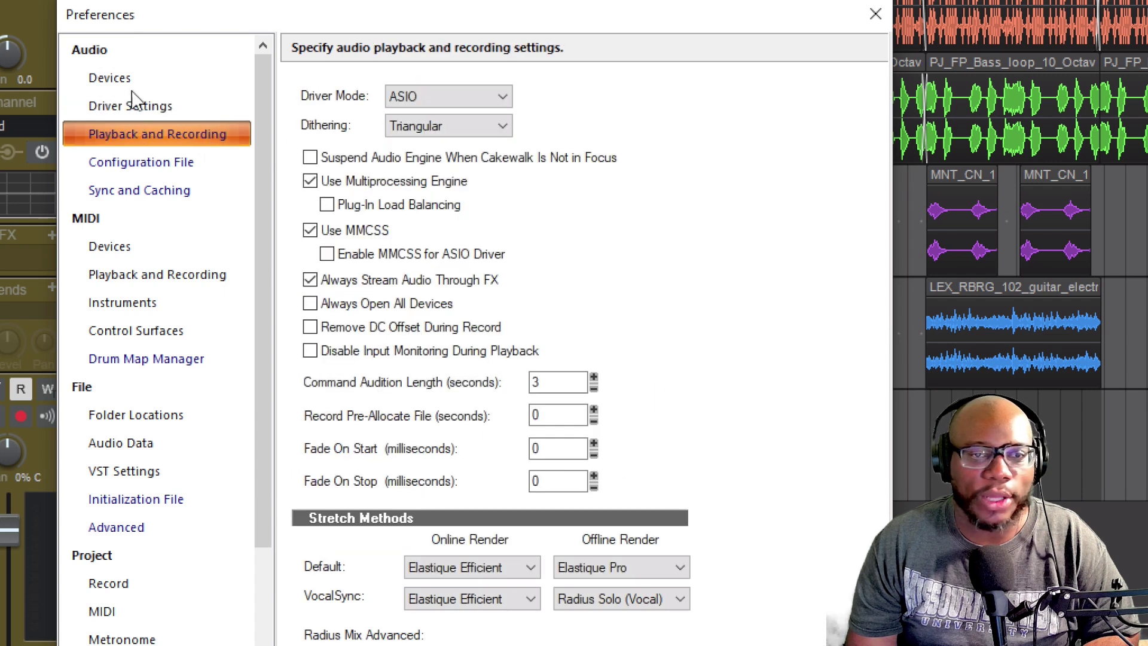
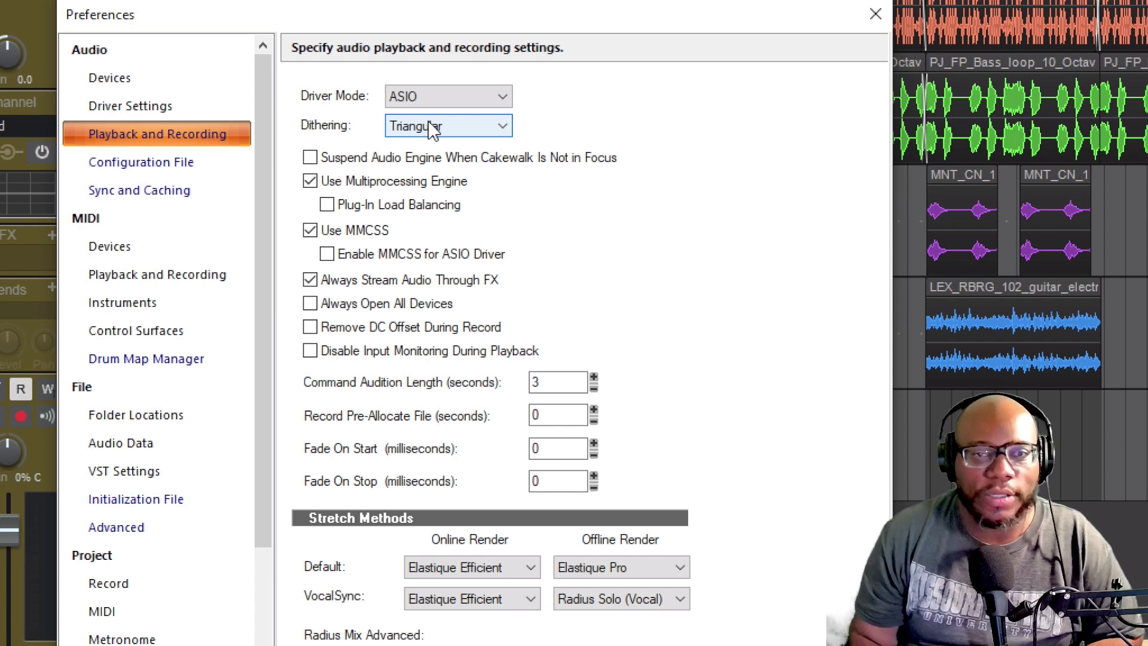
Examine the driver modes available for audio playback and recording
click(464, 98)
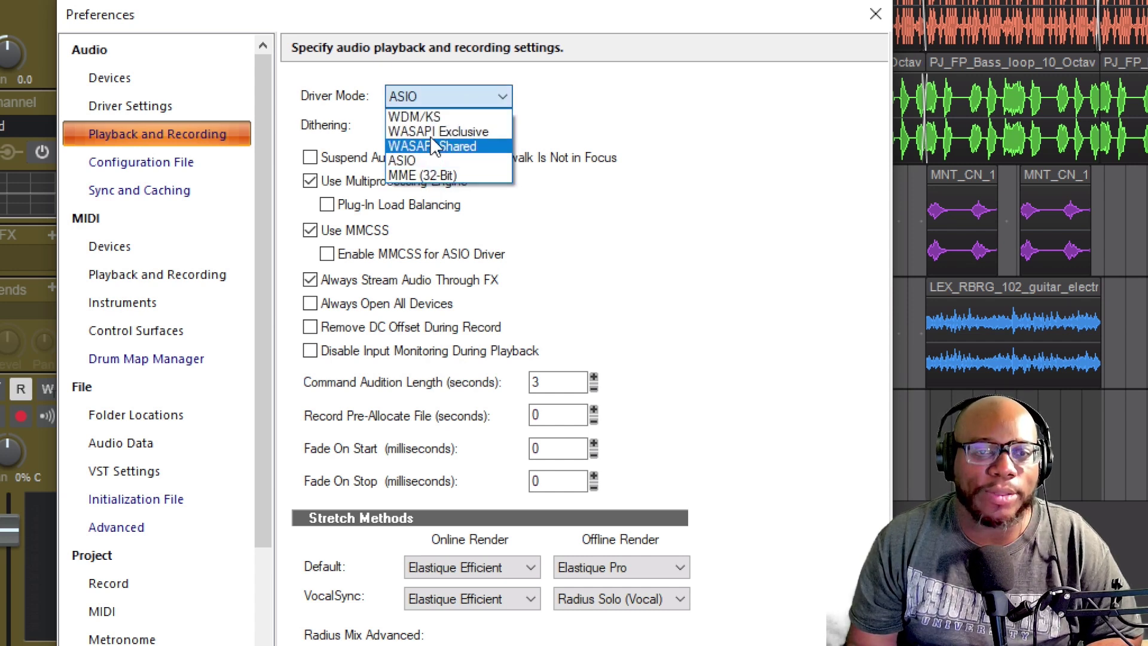
click(435, 101)
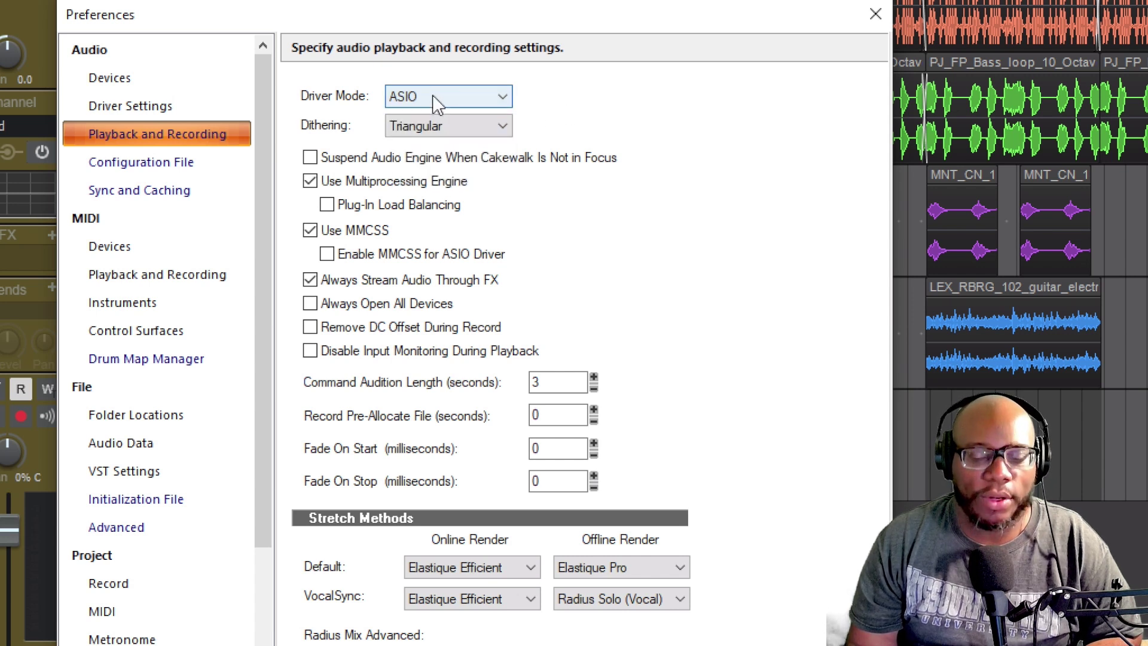
click(436, 101)
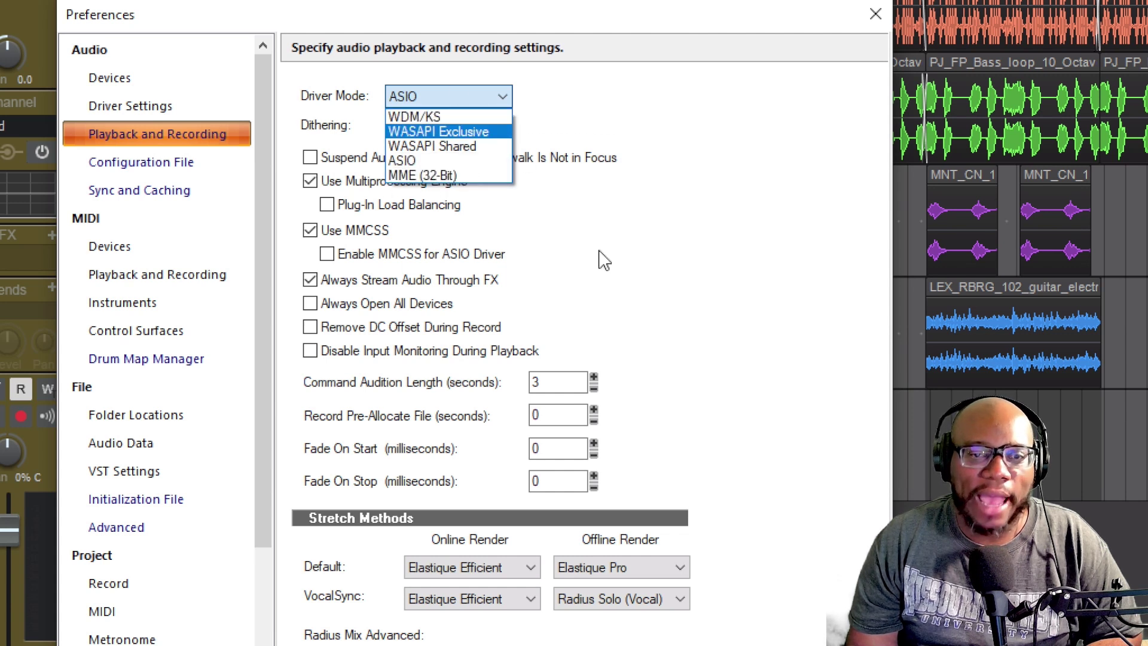
click(681, 135)
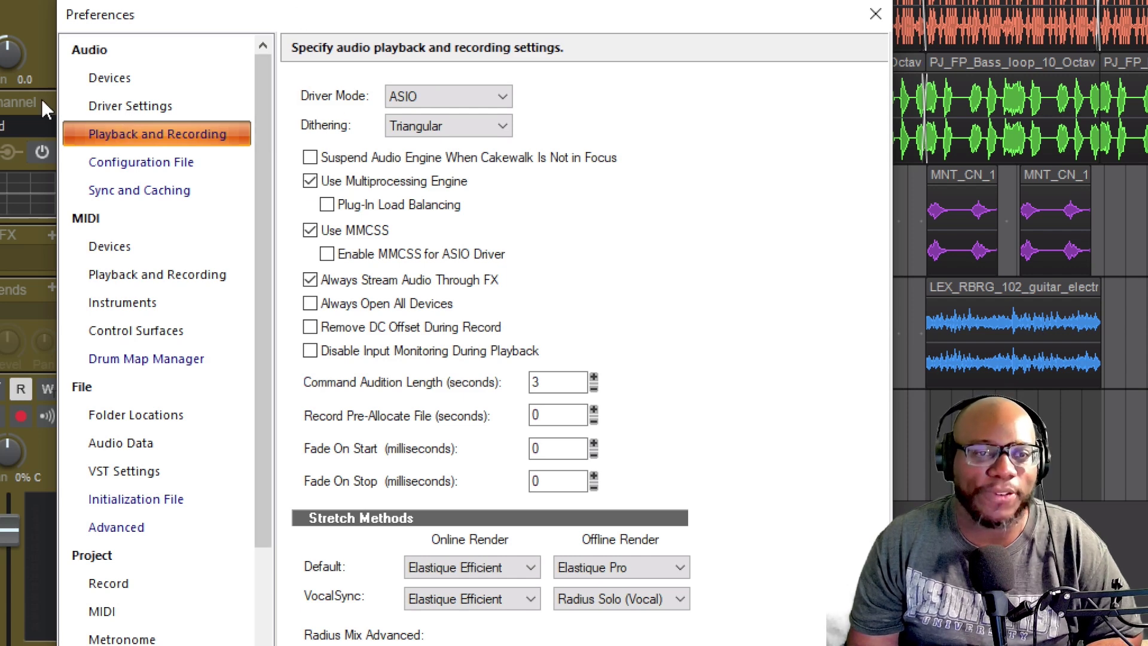
Set the Record Timing Master in the audio driver settings to ZOOM L-8 ASIO Driver Master L
click(108, 107)
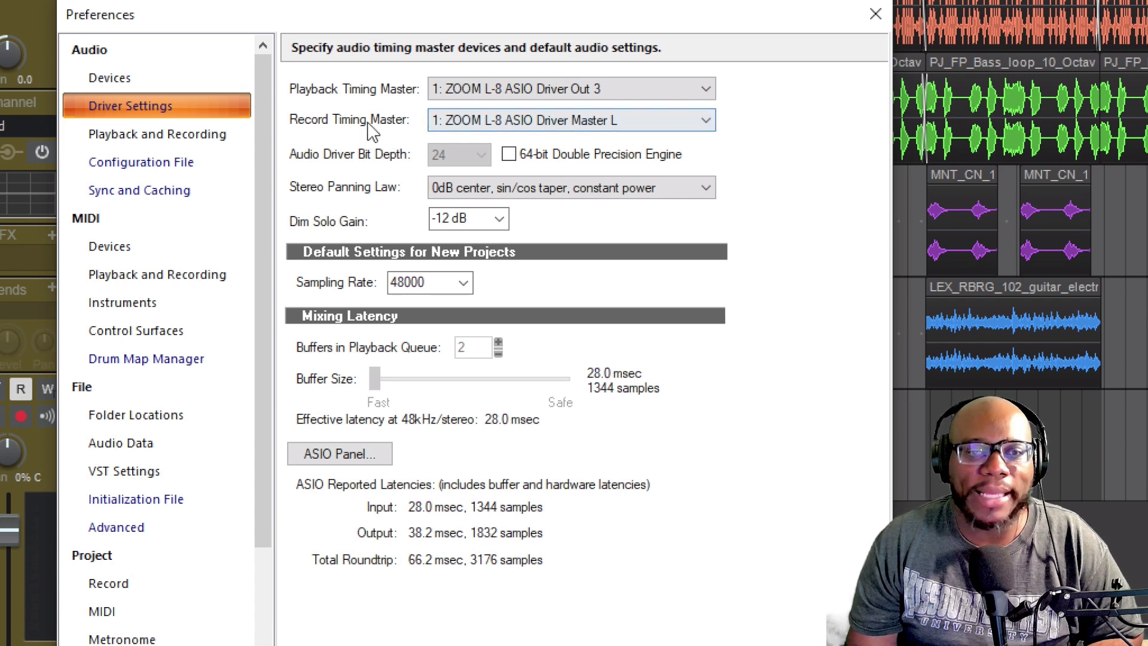
click(459, 124)
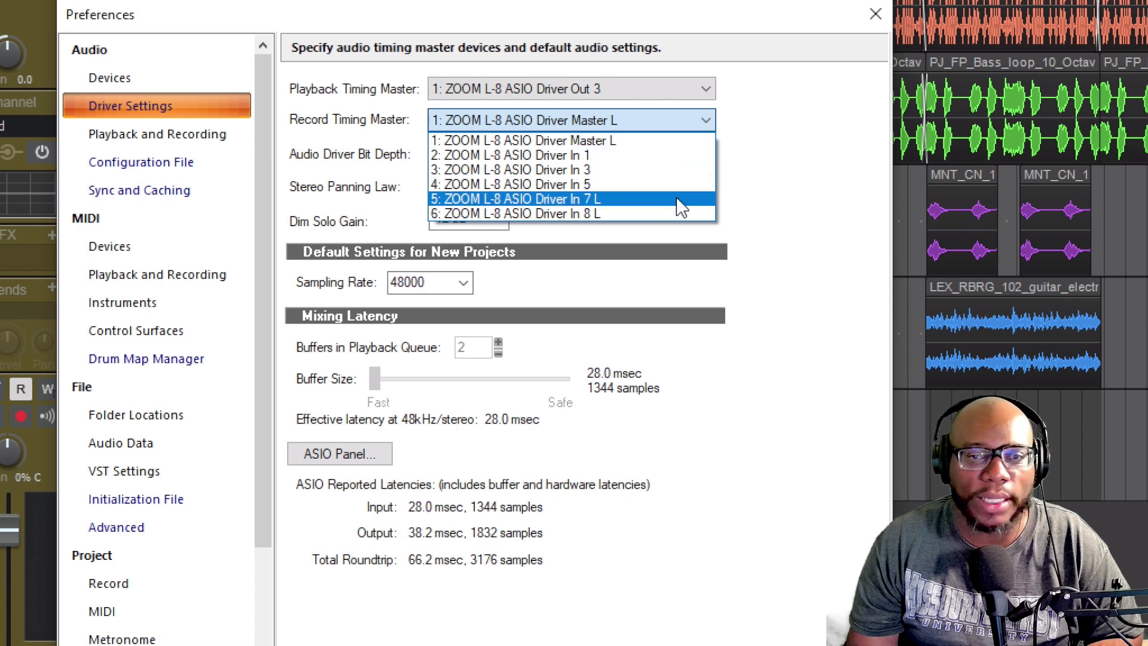
click(591, 144)
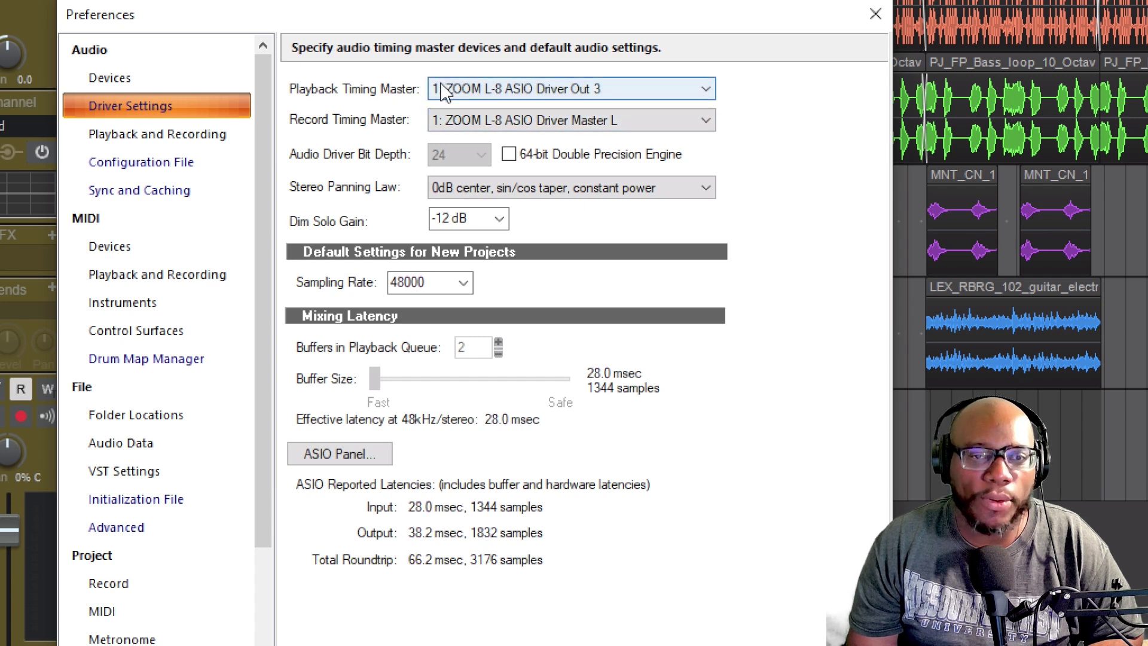
Set the Playback Timing Master to ZOOM L-8 ASIO Driver Out 3
click(512, 96)
click(509, 93)
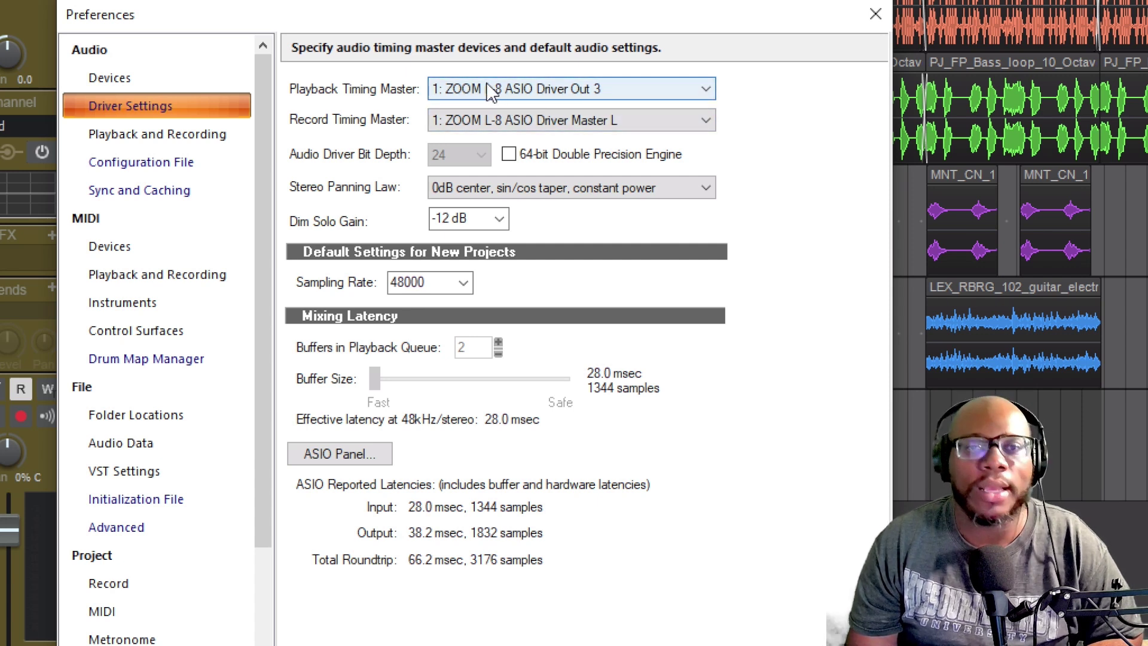
click(487, 91)
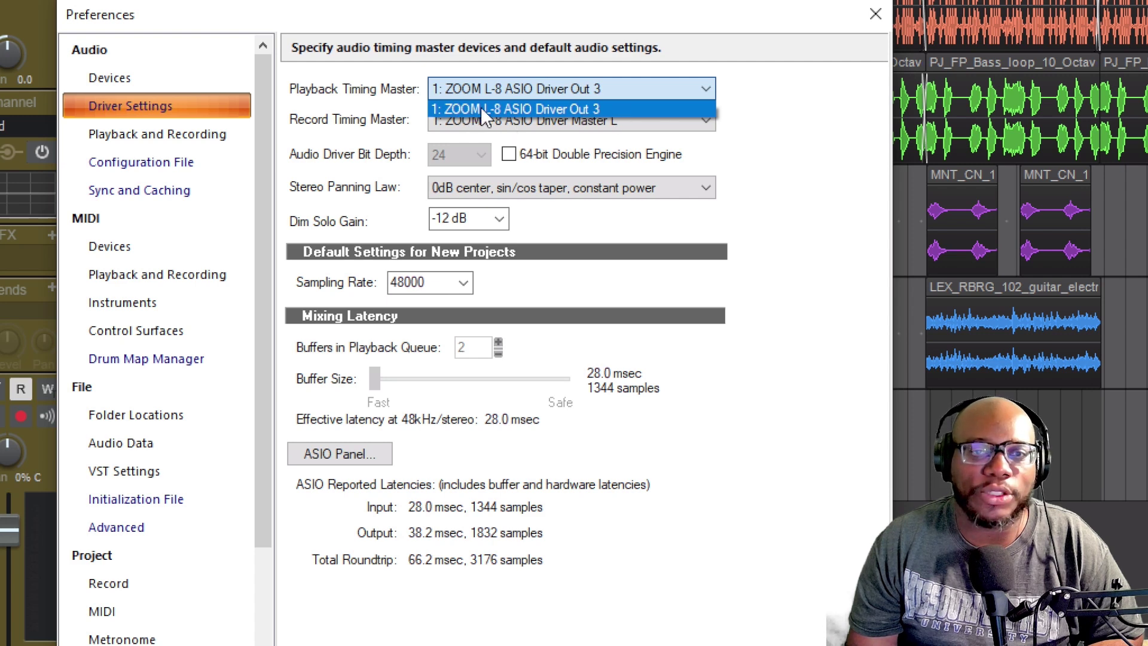
click(592, 109)
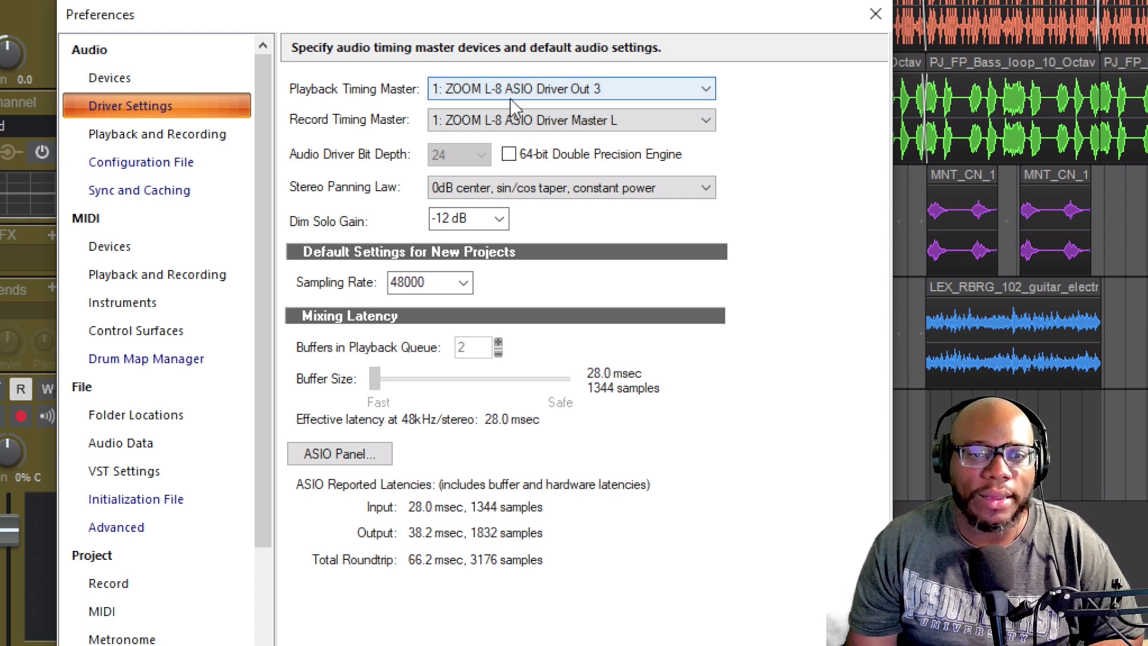
Check which ZOOM L-8 ASIO input drivers are enabled in the audio device list
click(153, 80)
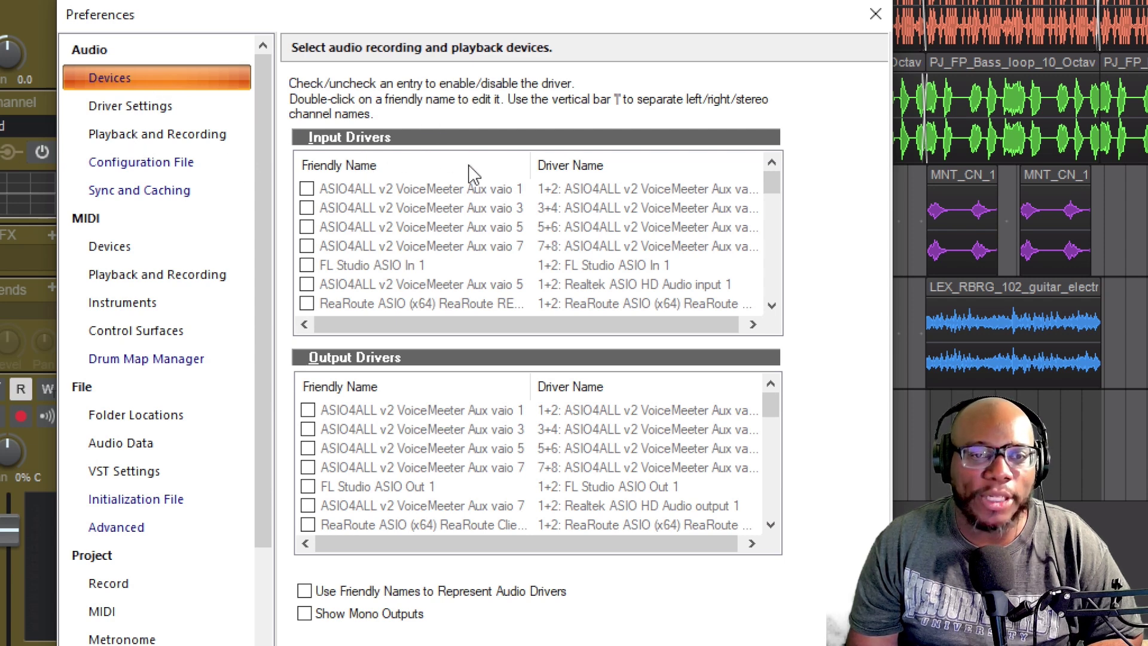
scroll(481, 184, down, 5)
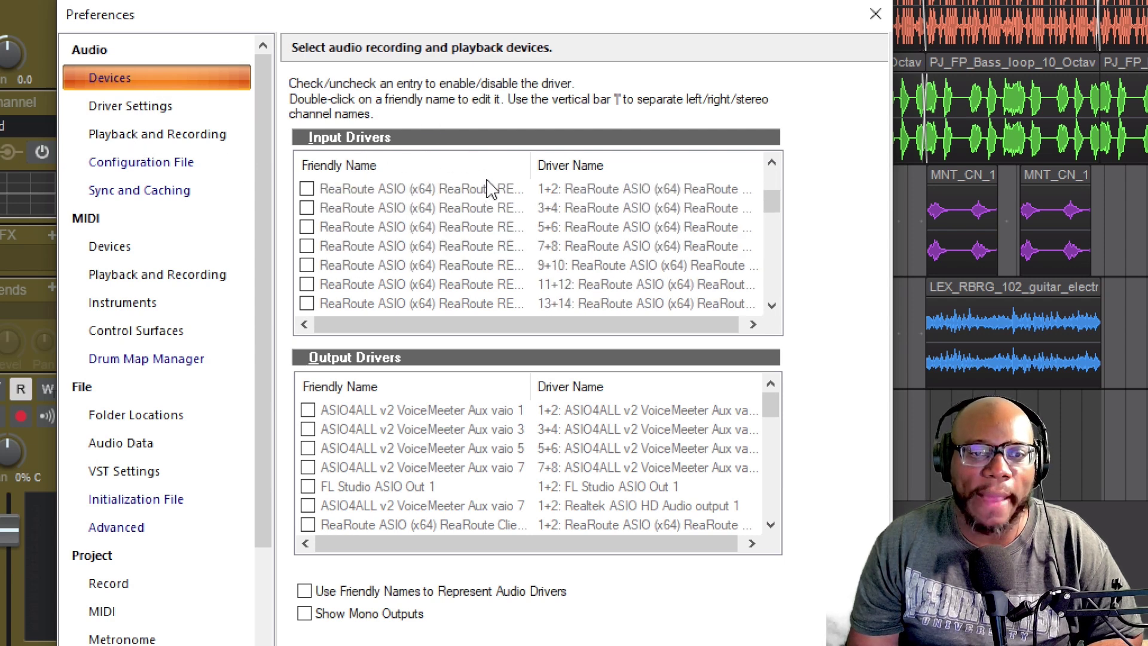
scroll(485, 251, down, 3)
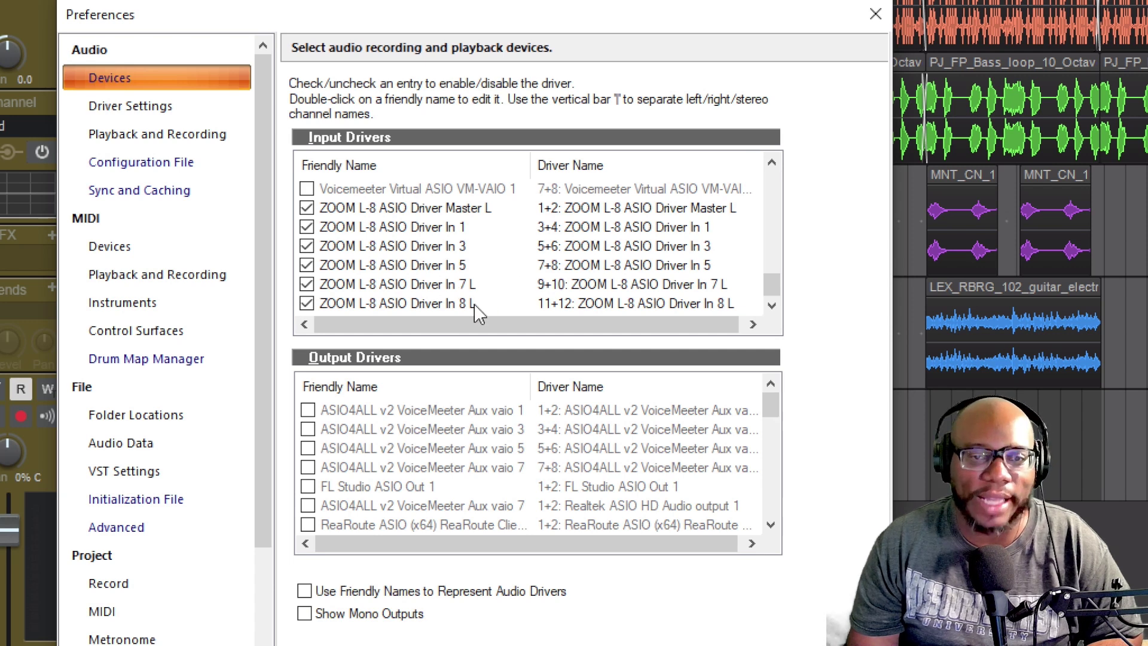
Check which ZOOM L-8 ASIO output drivers are enabled in the audio device list and close the preferences
scroll(413, 419, down, 10)
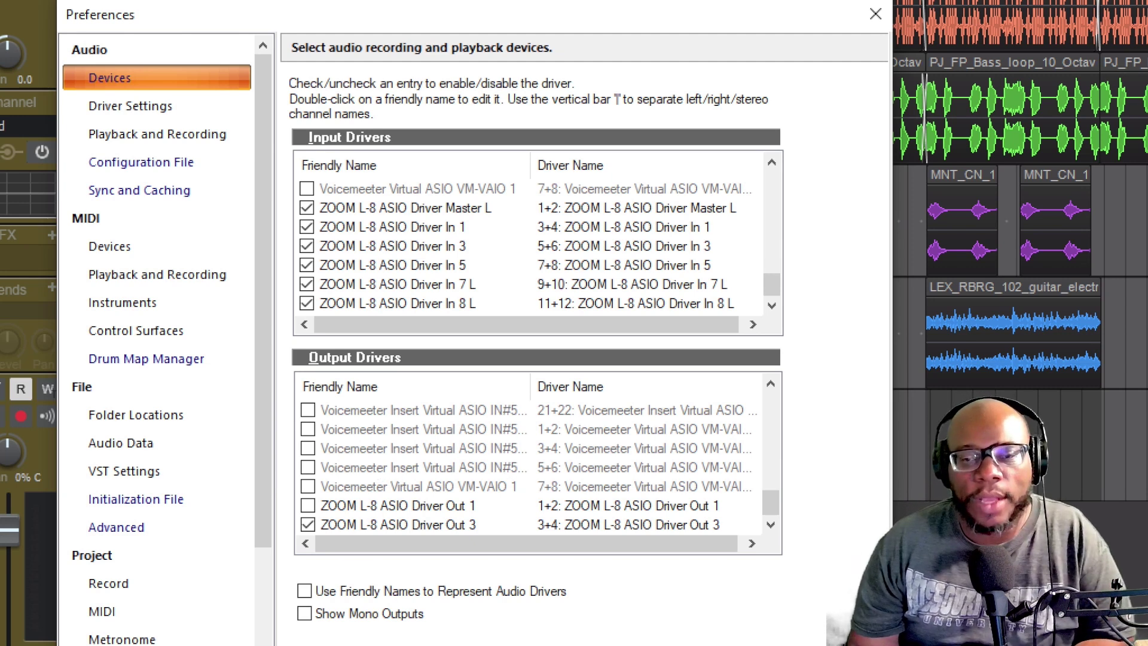
key(Escape)
Set Track 6's input to In 1 of the ZOOM L-8 ASIO Driver and arm the track for recording
click(346, 449)
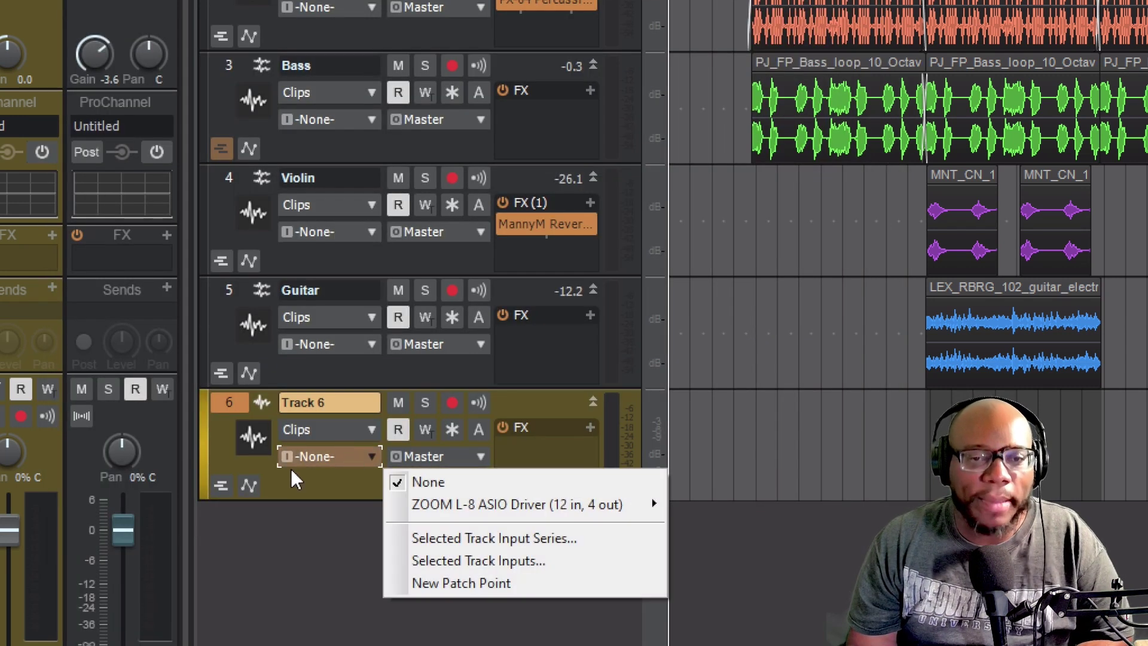
mouse_move(454, 502)
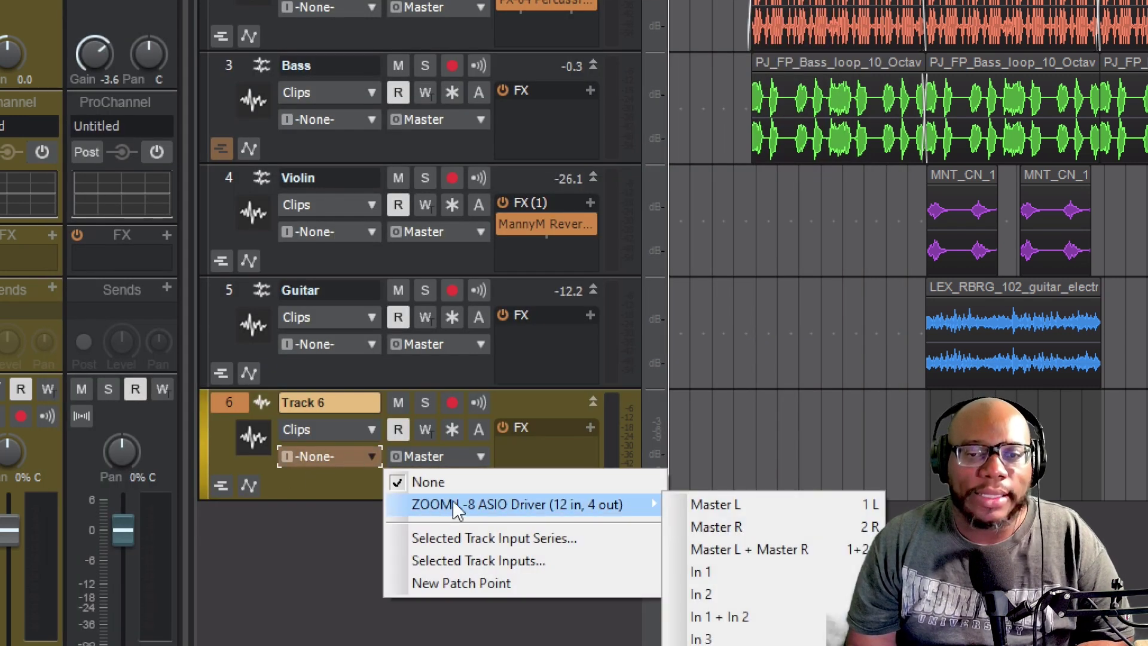
click(785, 568)
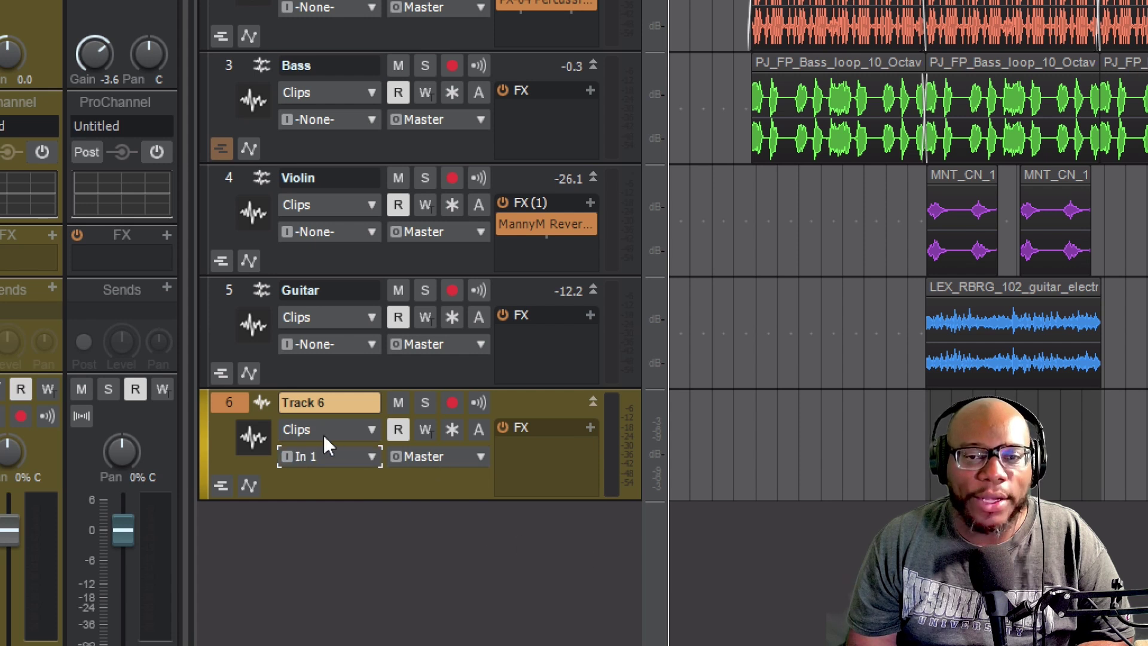
click(453, 404)
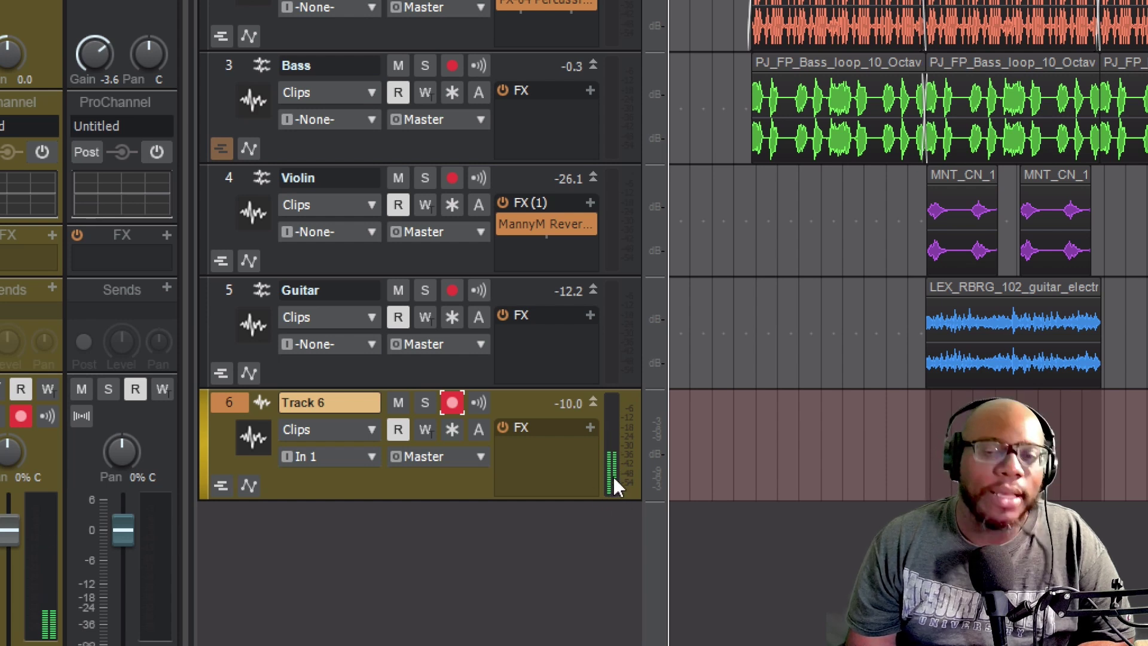
Review the ZOOM L-8 input channels available for Track 6 without changing the assignment
click(372, 456)
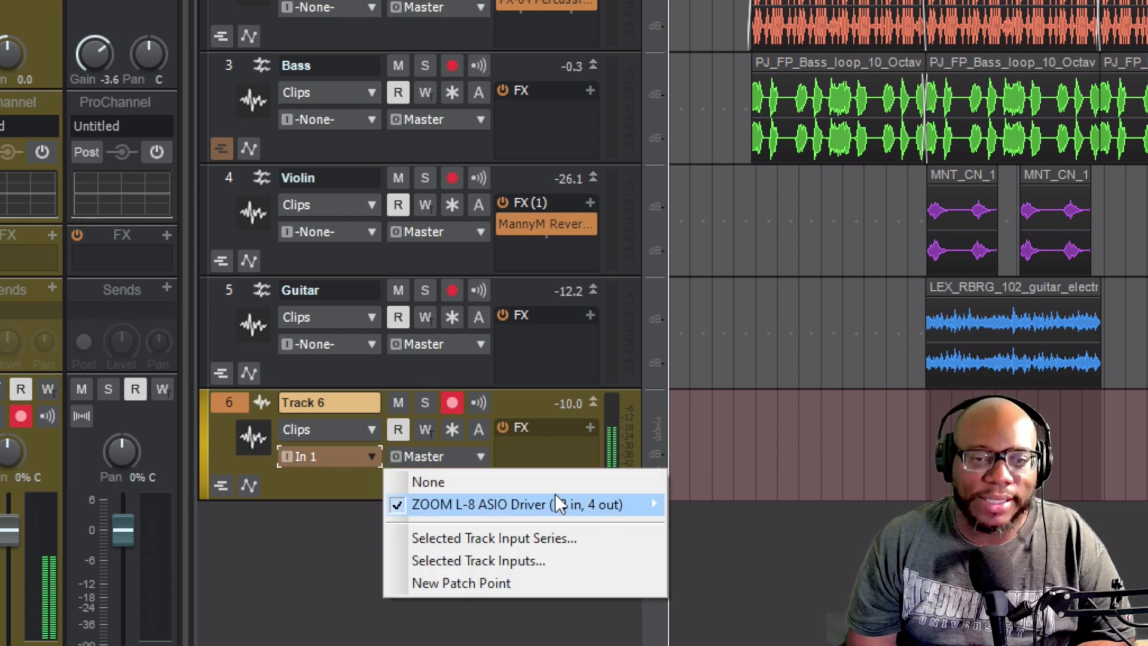
mouse_move(646, 515)
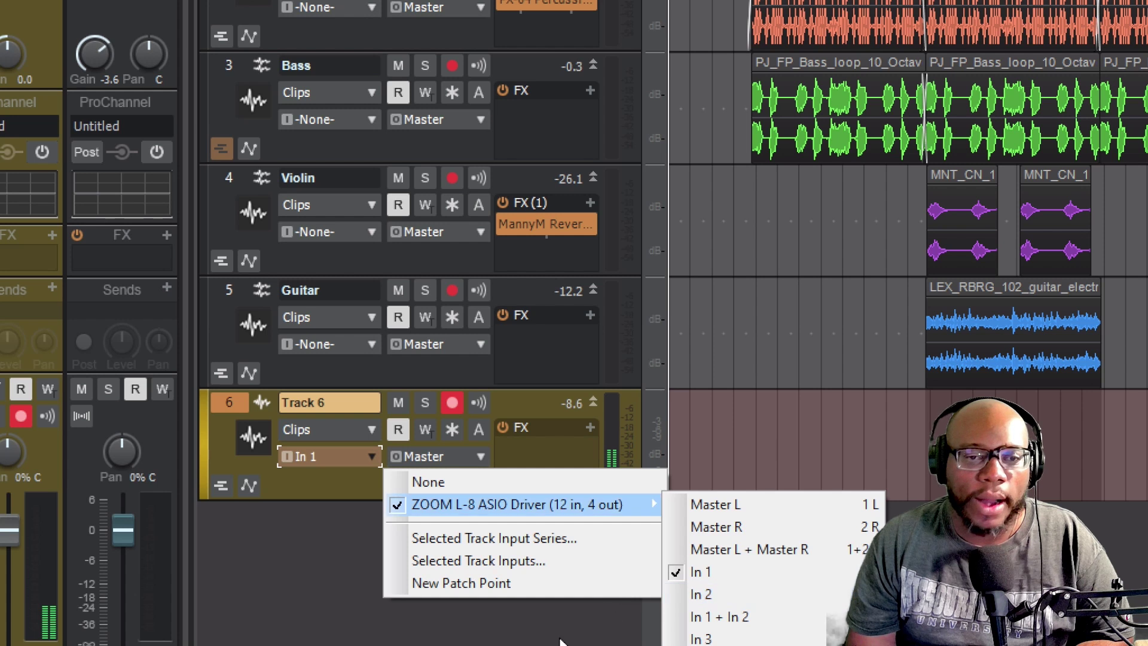
key(Escape)
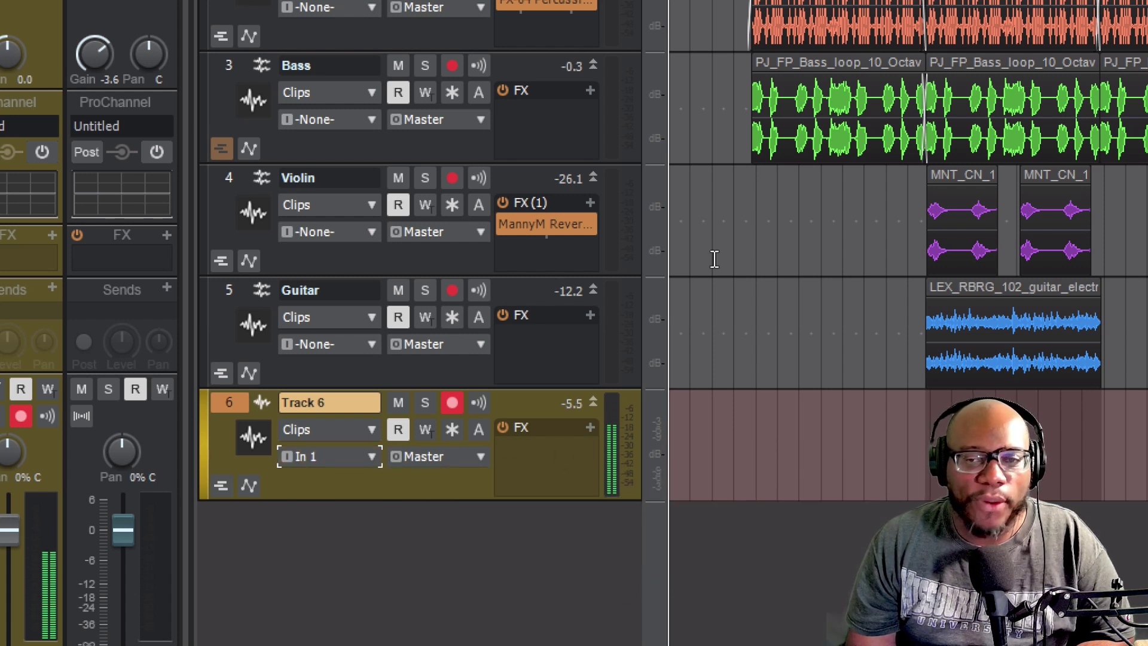
Duplicate Track 6 with 3 repetitions starting at track 7, including its properties and sends but not effects
right_click(228, 400)
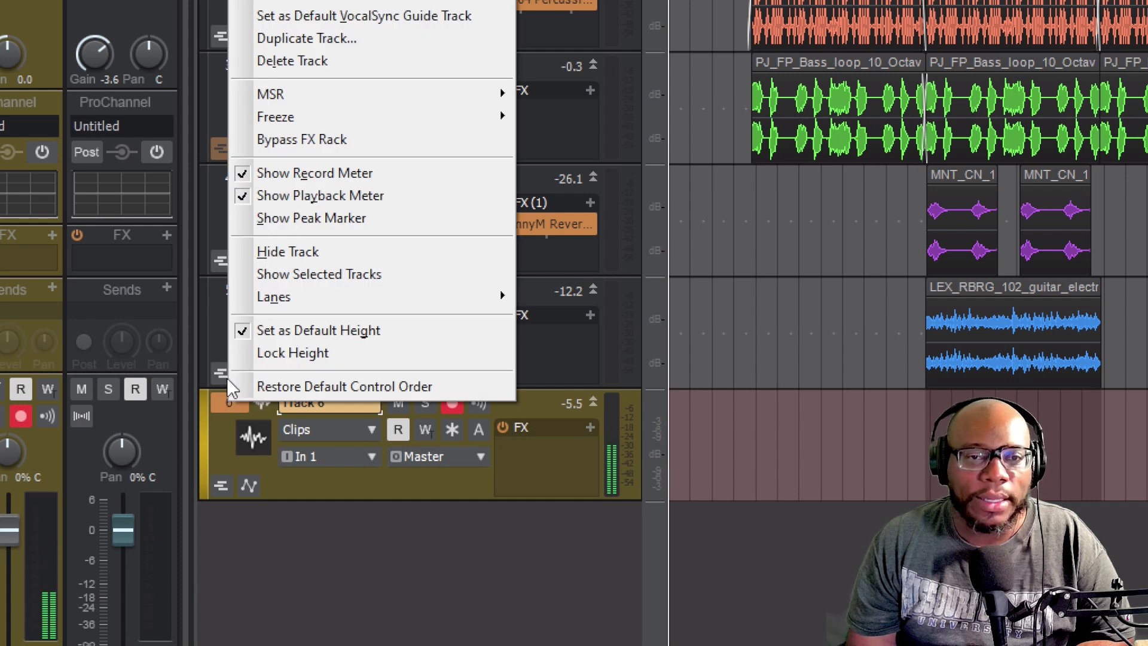
click(351, 36)
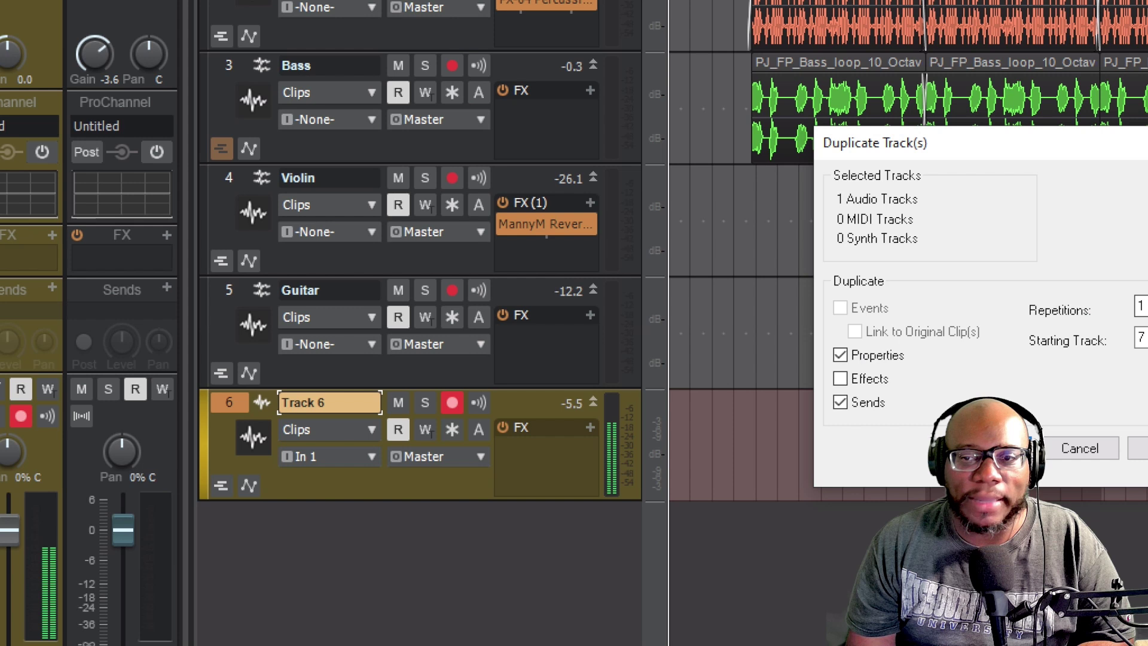
key(Up)
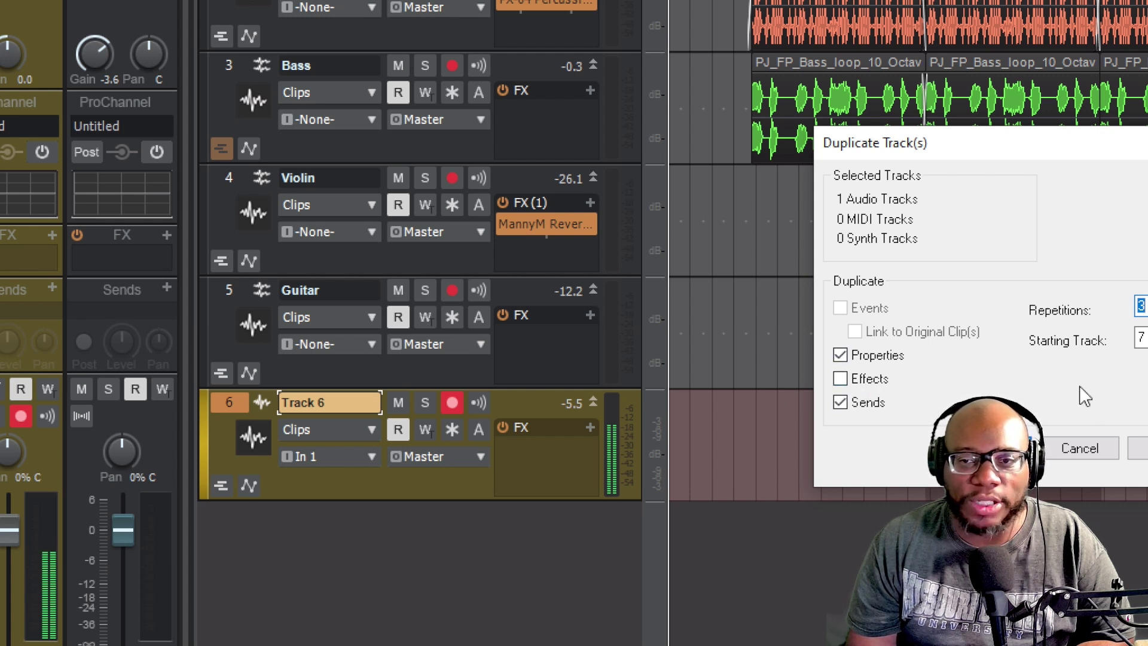
click(1100, 446)
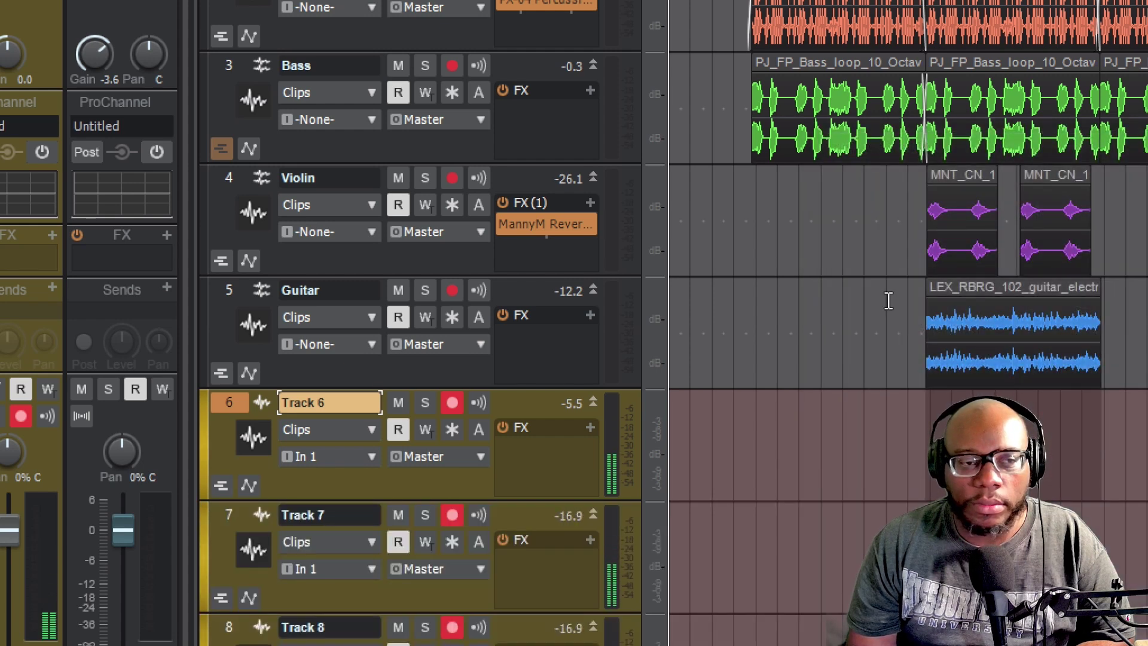
Disarm recording on Tracks 6, 7, 8 and 9
scroll(995, 395, down, 3)
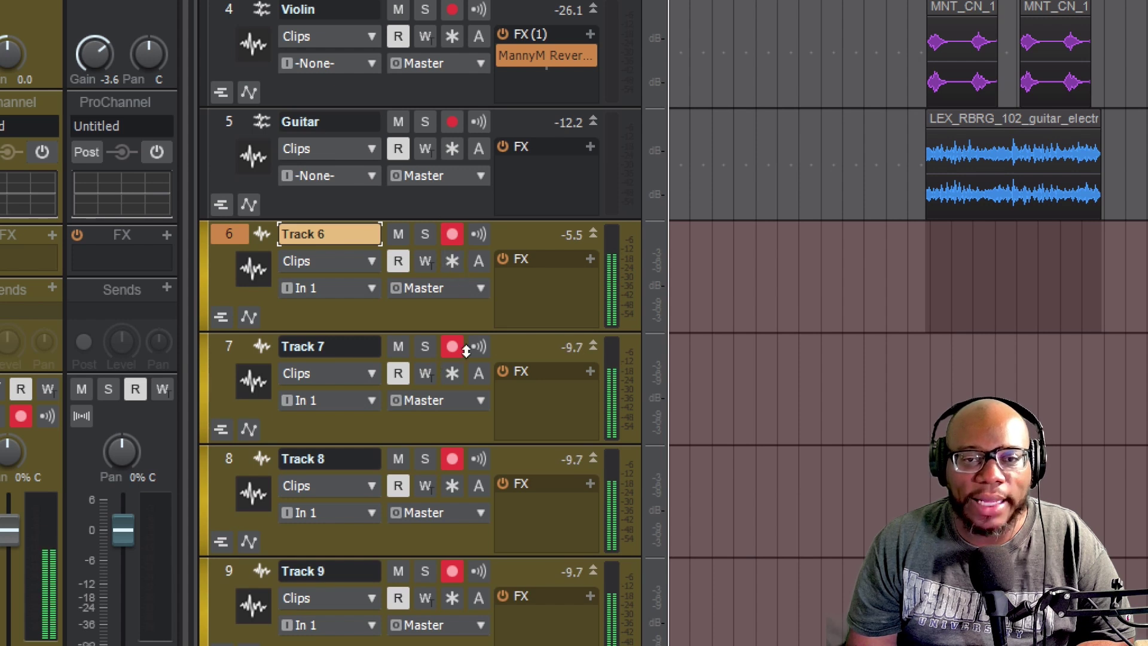
click(452, 348)
click(452, 459)
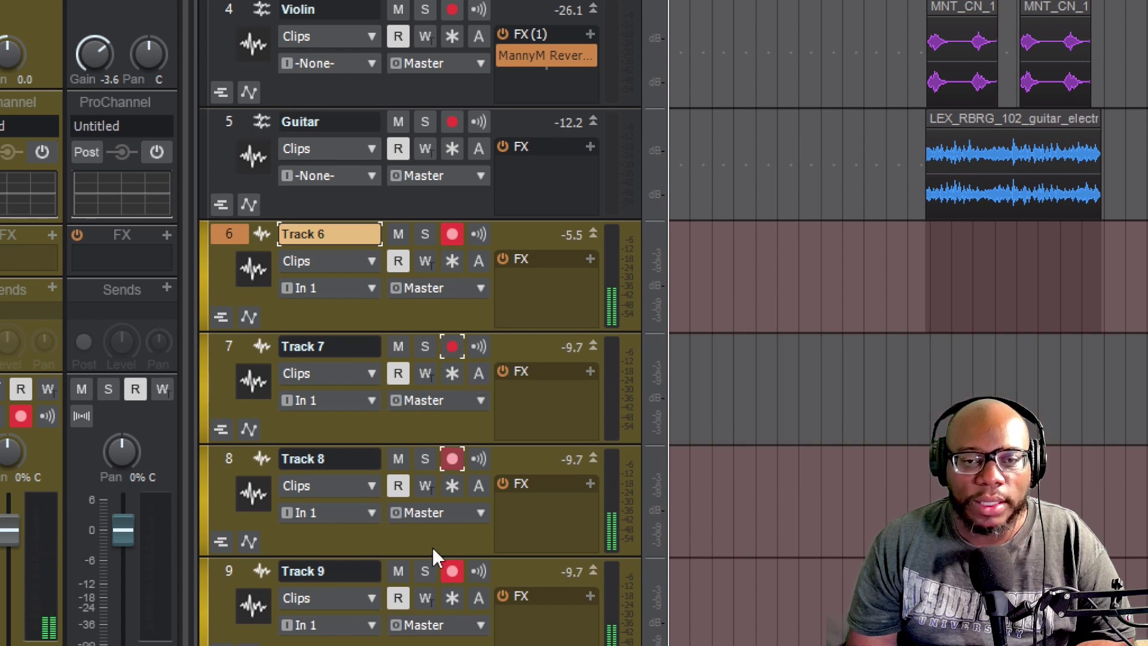
click(452, 572)
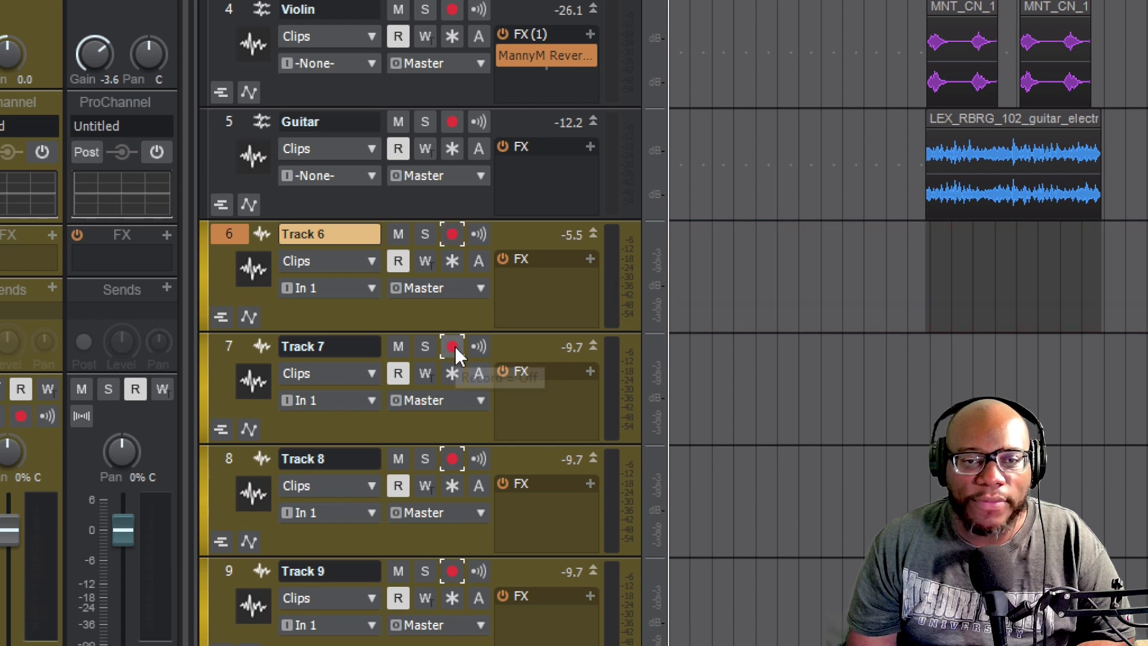
Rename tracks 6 to 9 as Lead Vox, Bkg Vox 1, Bkg Vox 2 and Bkg Vox 3
double_click(336, 231)
text(Lead Vox)
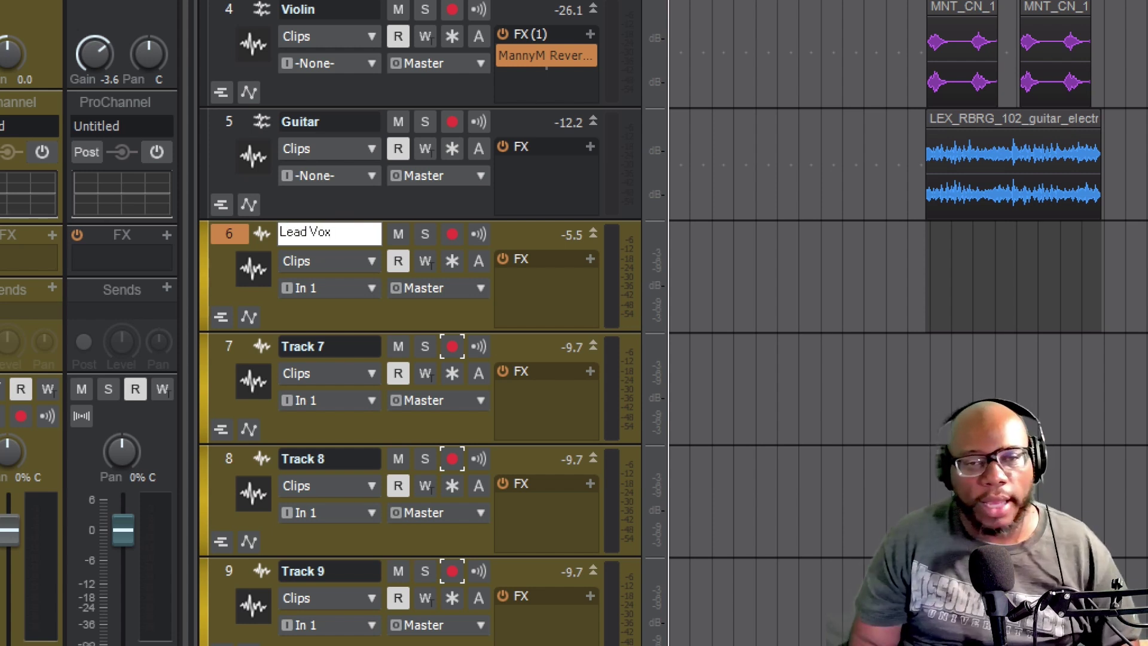
click(330, 345)
double_click(343, 351)
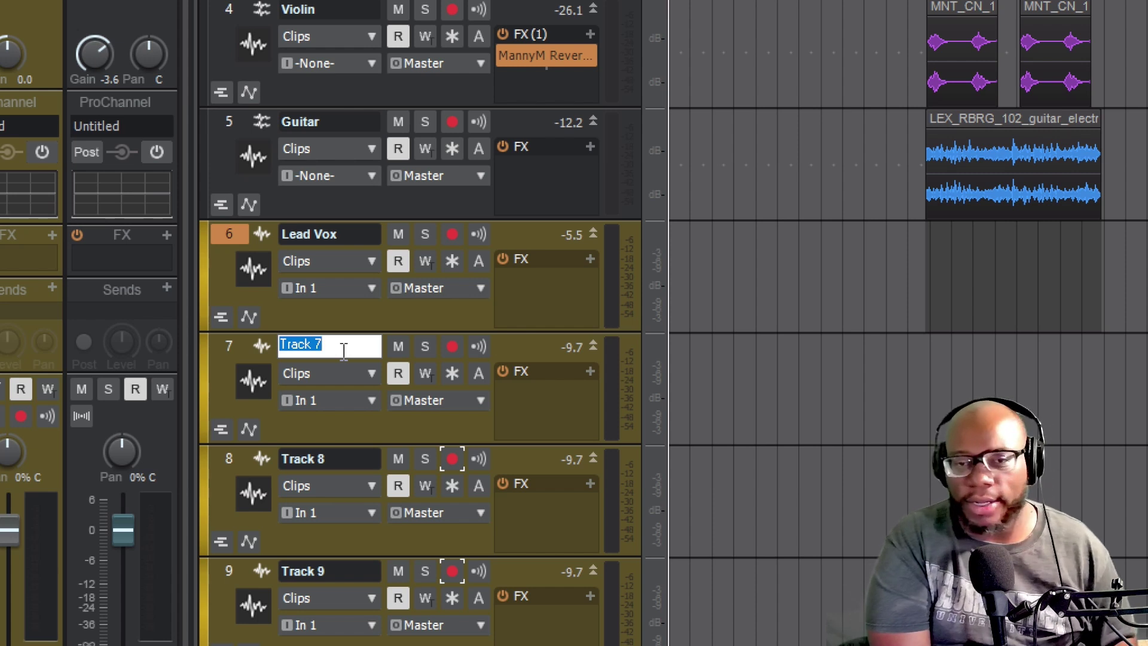
text(b)
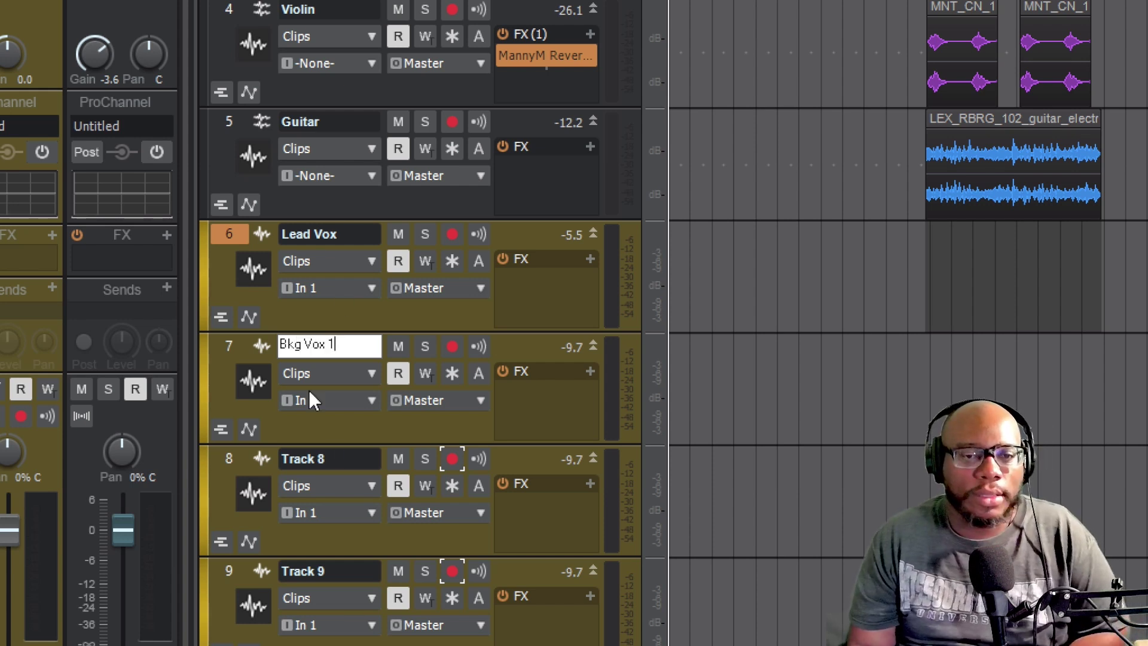
key(Return)
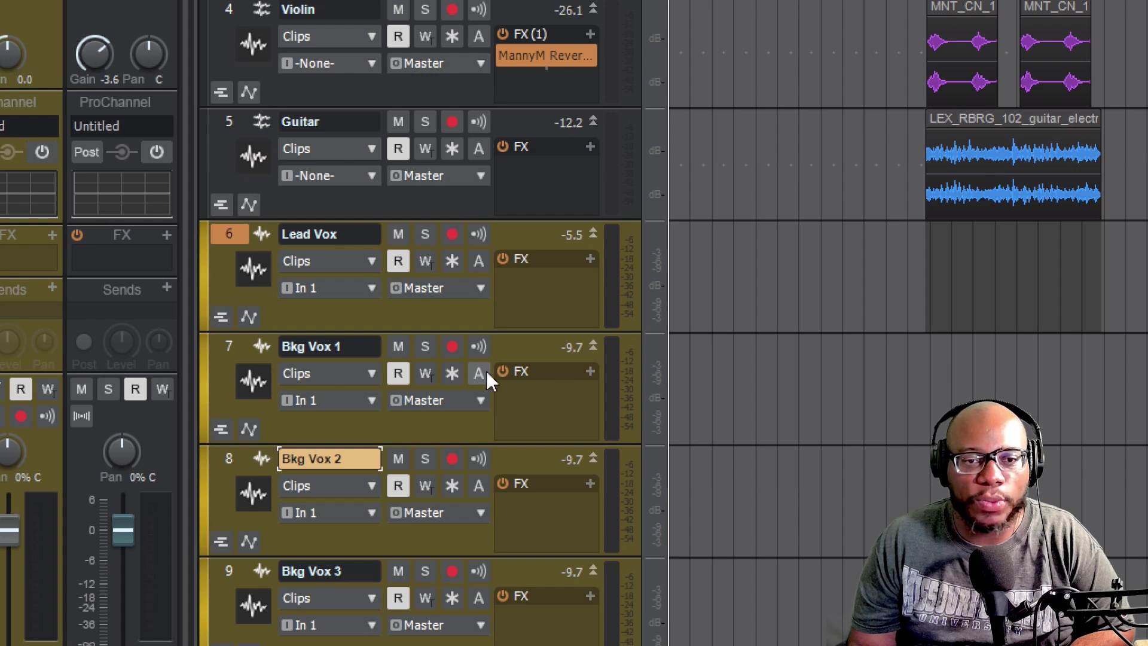
Arm Bkg Vox 1 for recording and delete the short test clip recorded on it
click(452, 347)
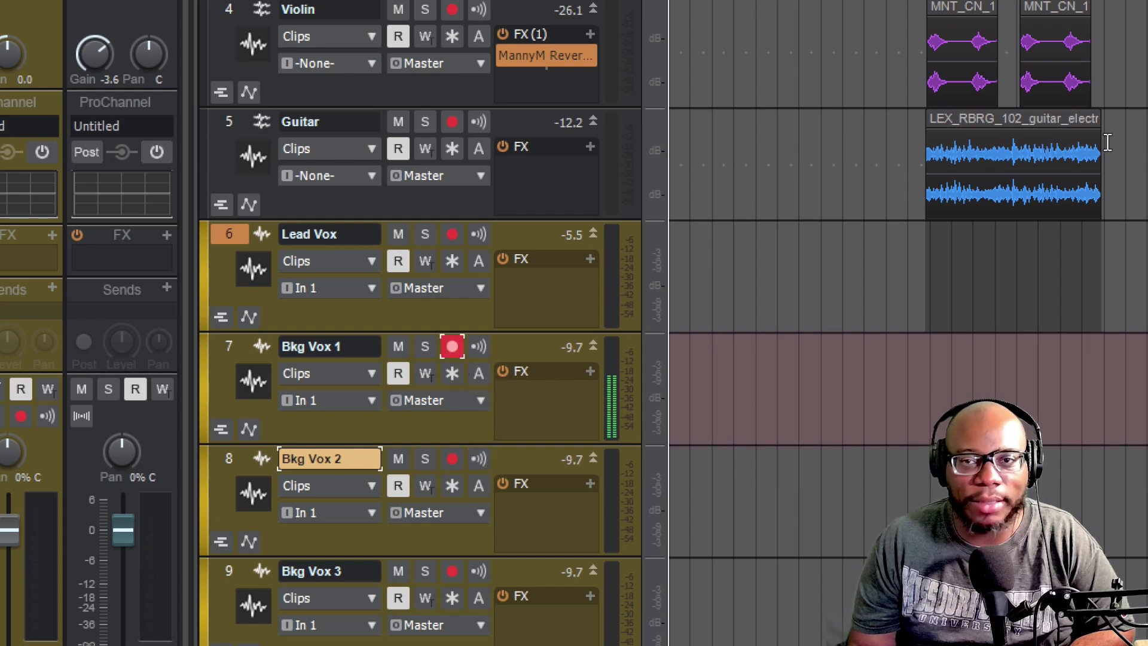
scroll(940, 419, up, 5)
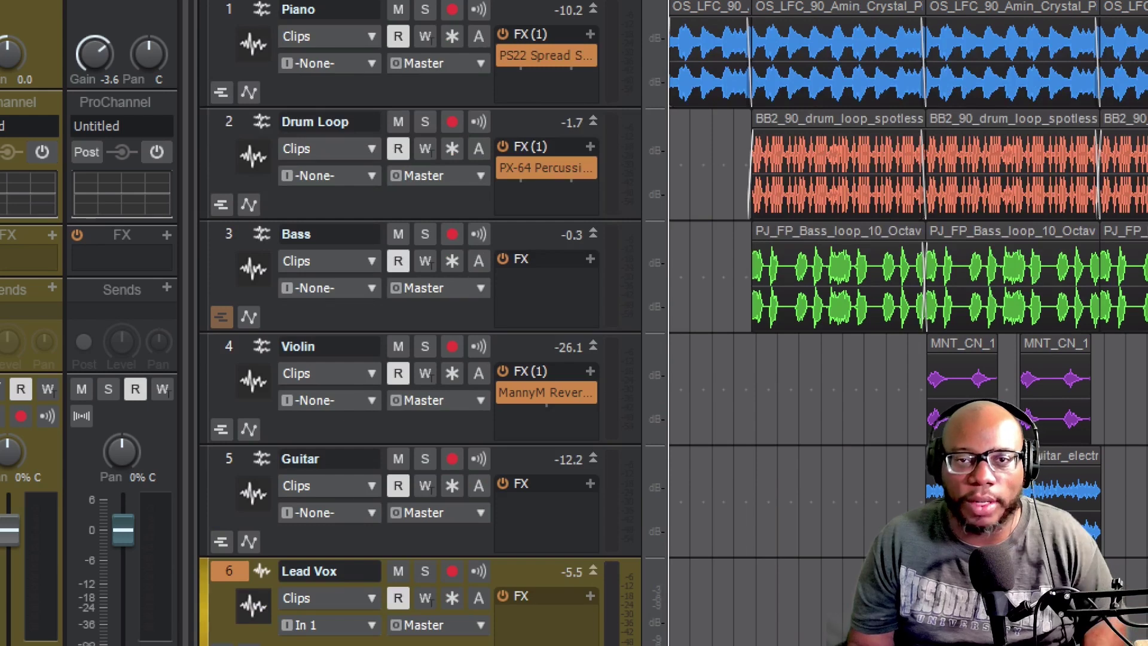
scroll(673, 323, down, 4)
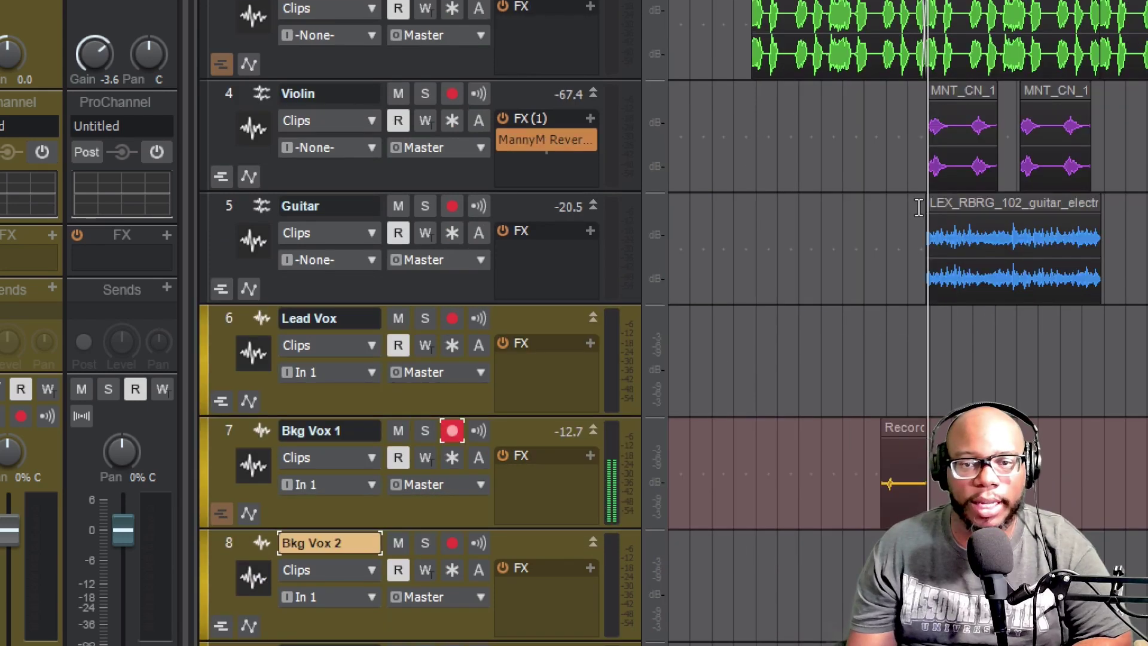
click(892, 429)
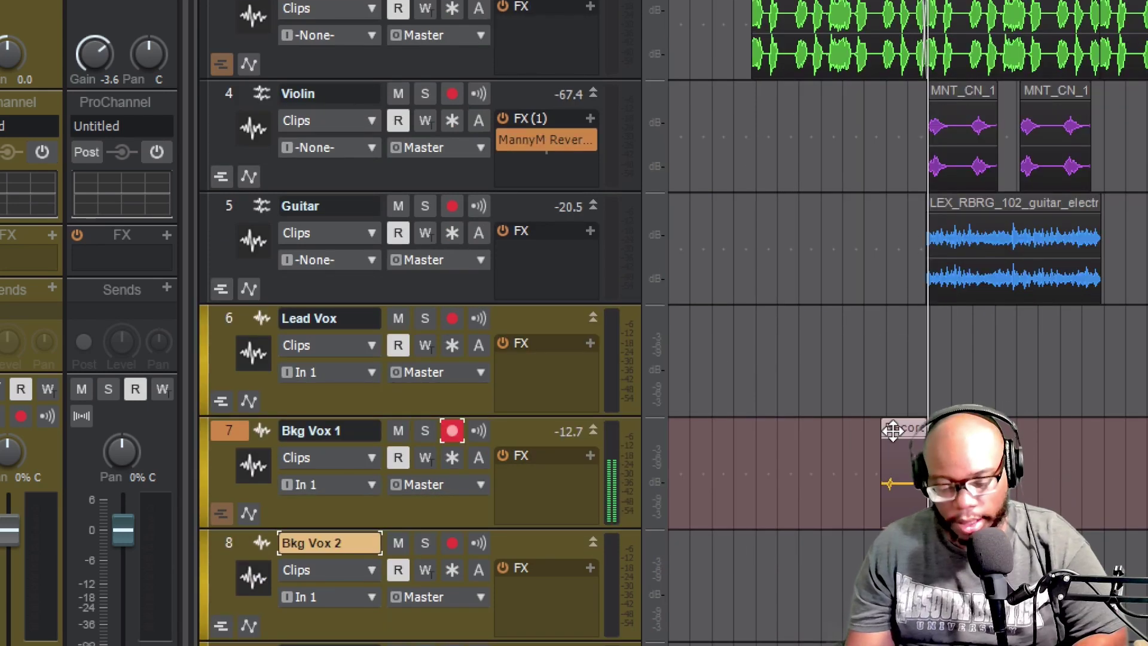
key(Delete)
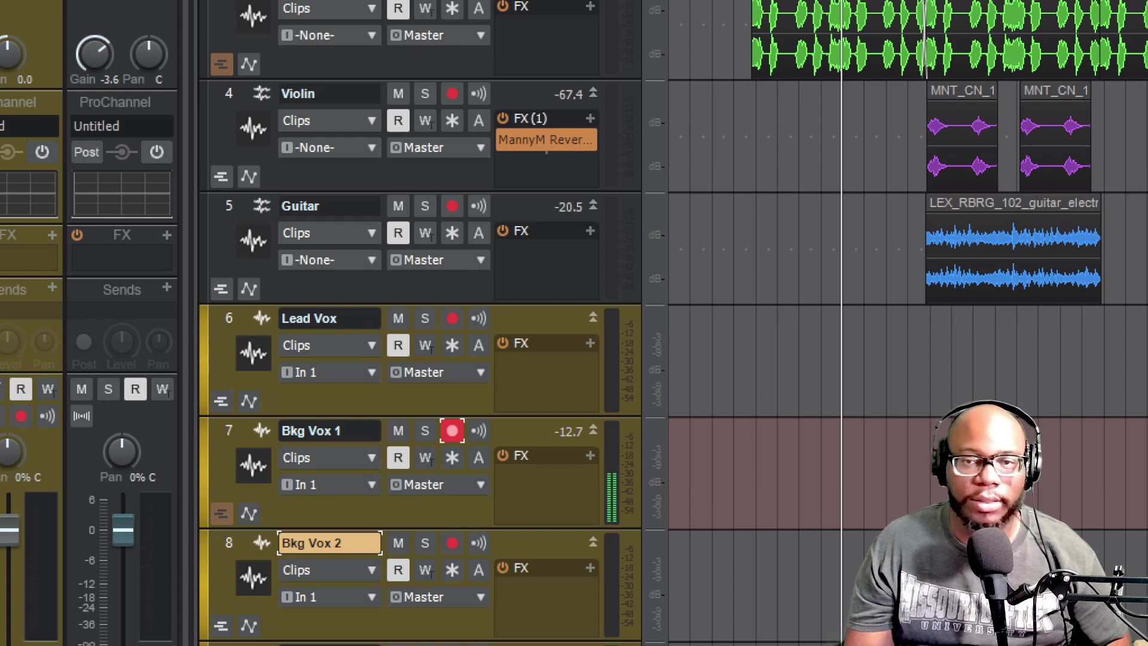
Try a vocal take on the Bkg Vox 1 track, play it back and undo the recording
key(r)
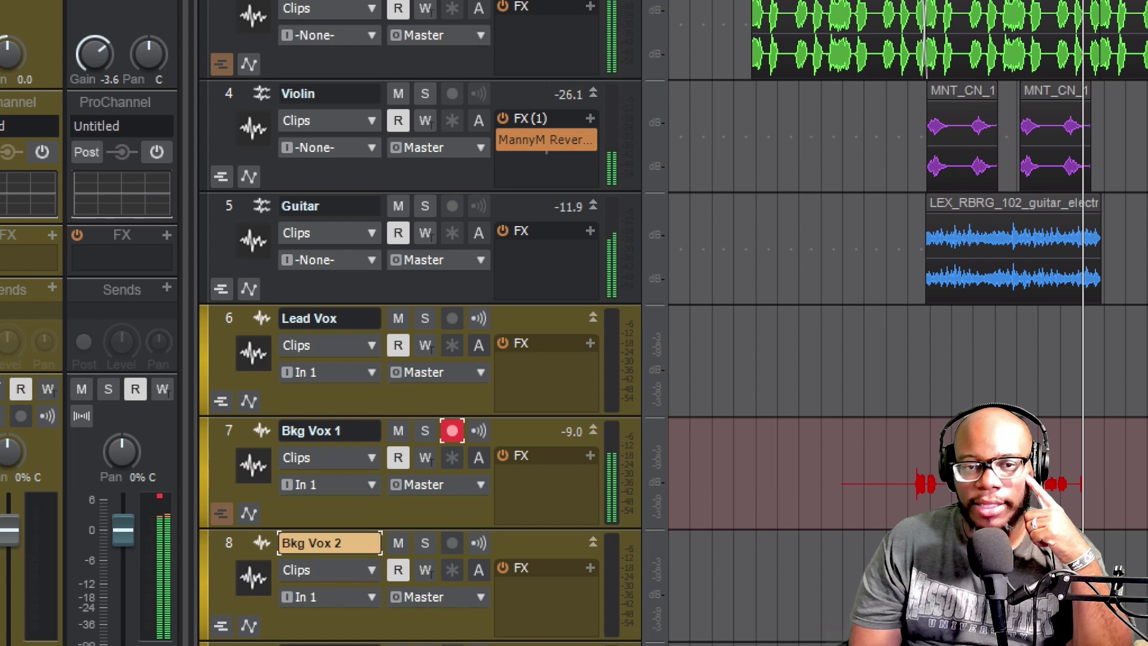
key(space)
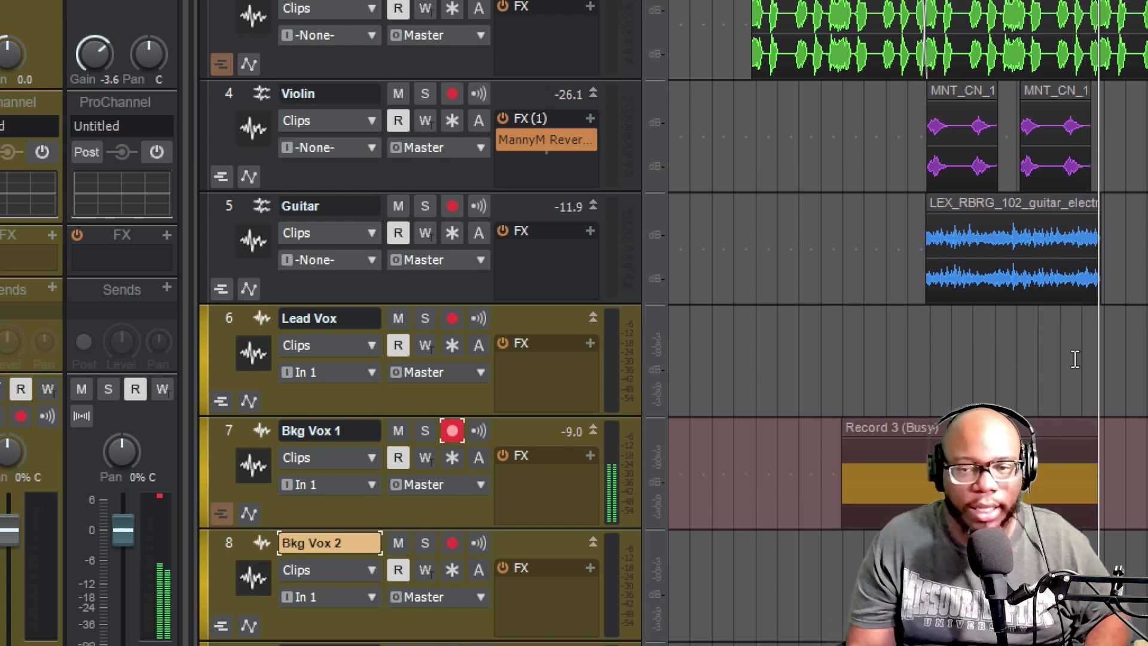
key(space)
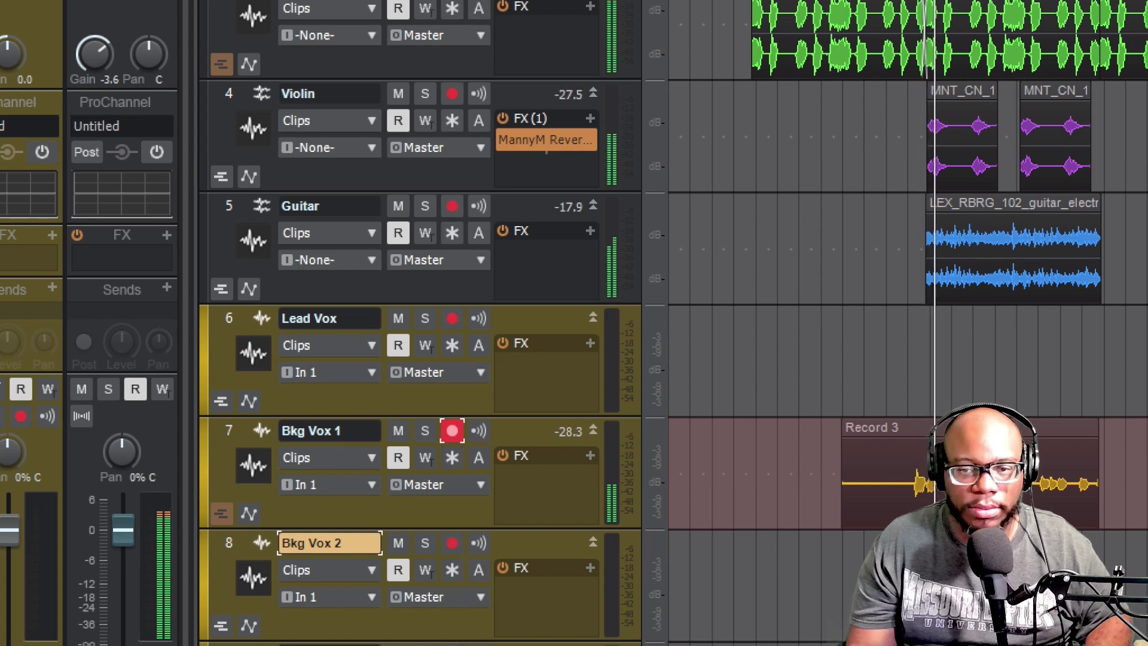
key(ctrl+z)
key(space)
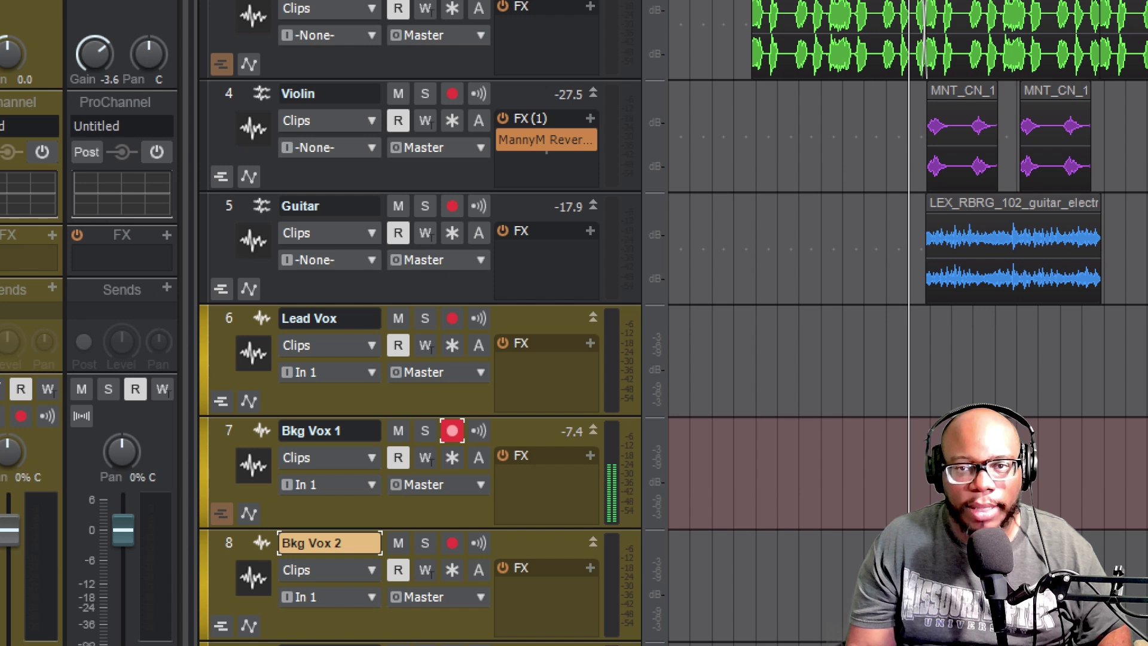
Record a new vocal take on Bkg Vox 1, starting ahead of the guitar clip and stopping just past its end
key(ctrl+Page_Up)
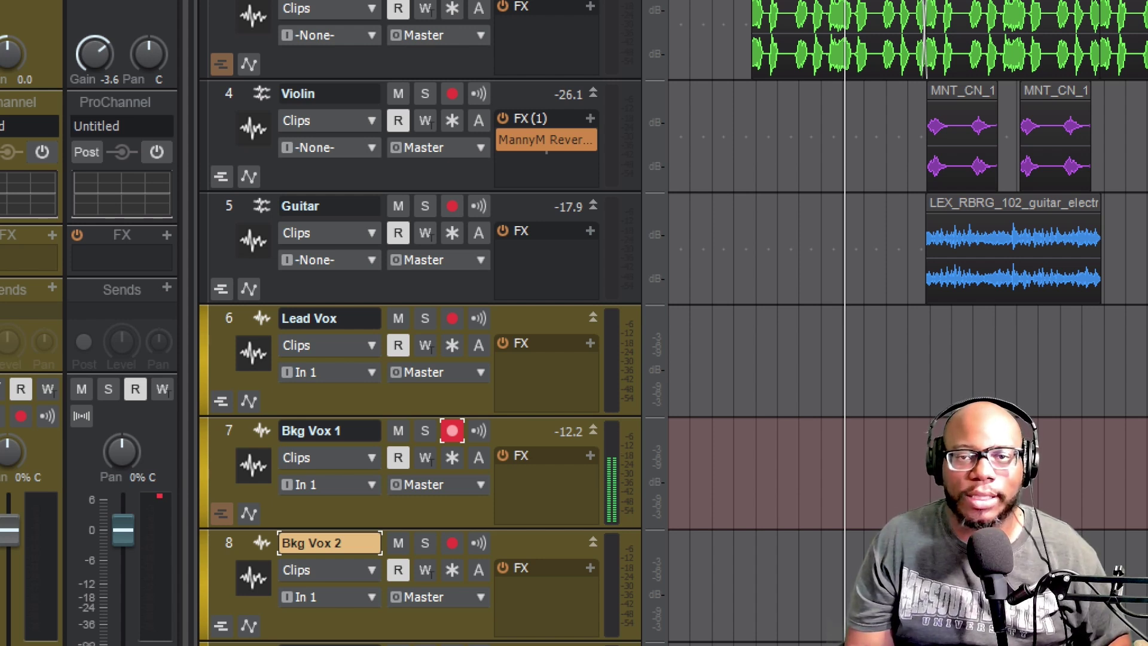
key(r)
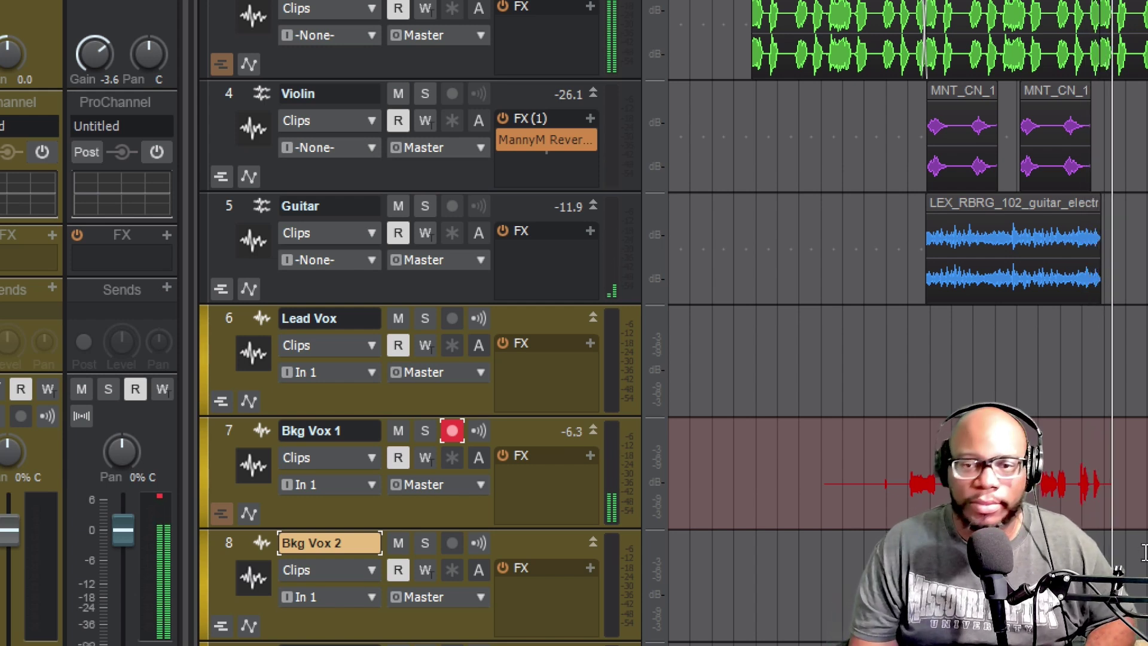
key(space)
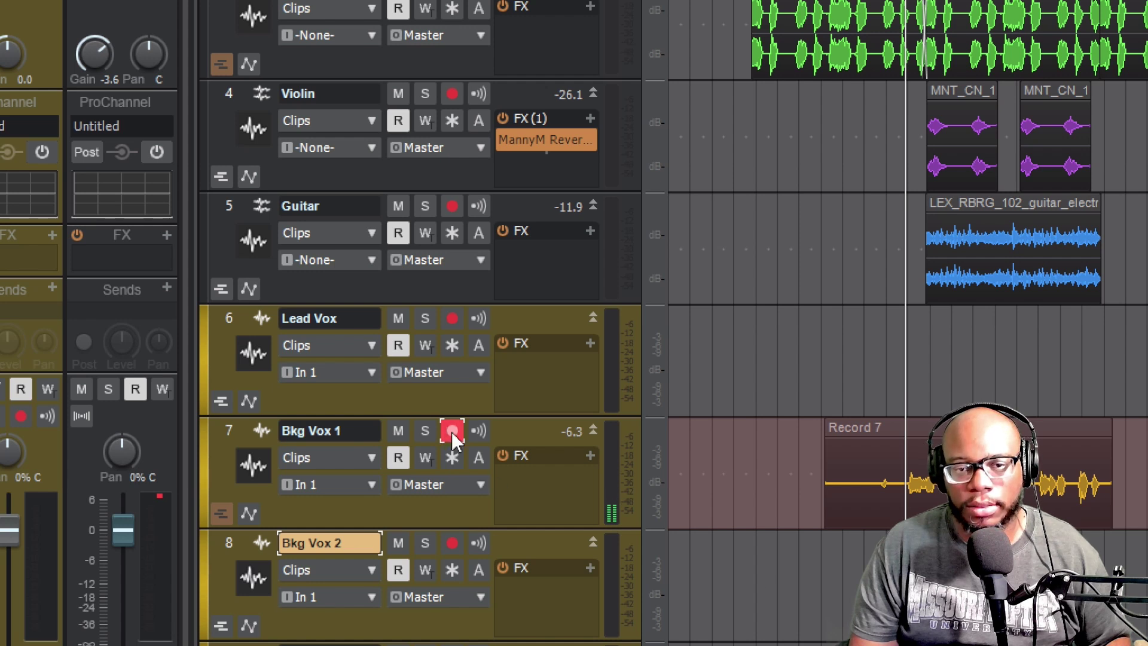
Record backing vocal takes on the Bkg Vox 1 and Bkg Vox 2 tracks alongside the lead vocal
click(460, 541)
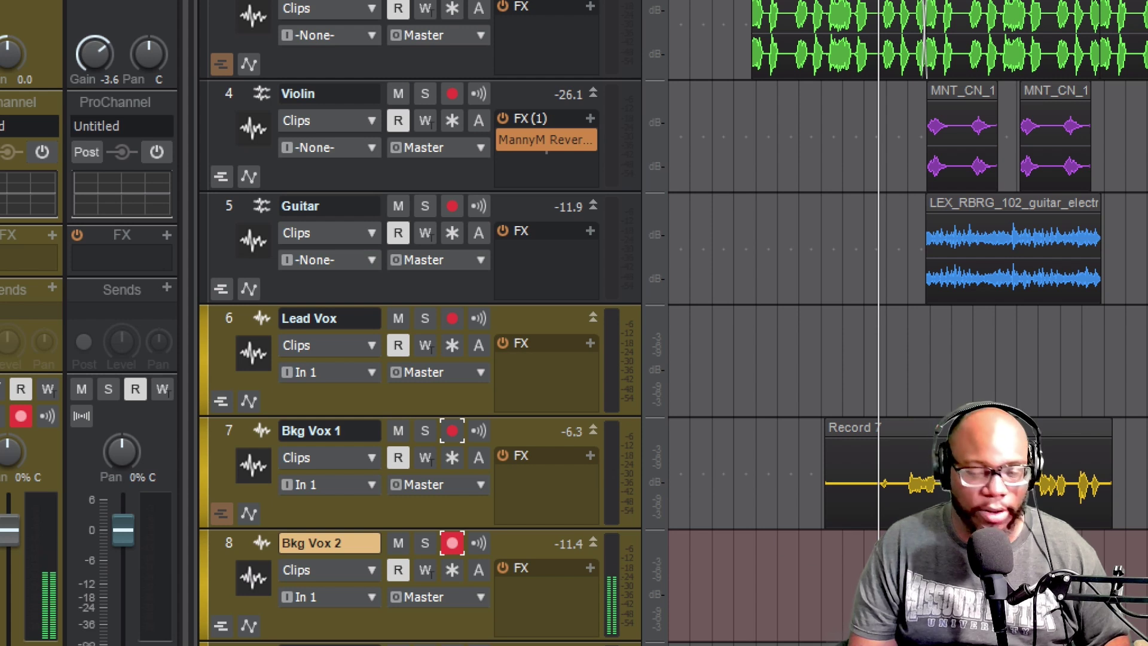
key(space)
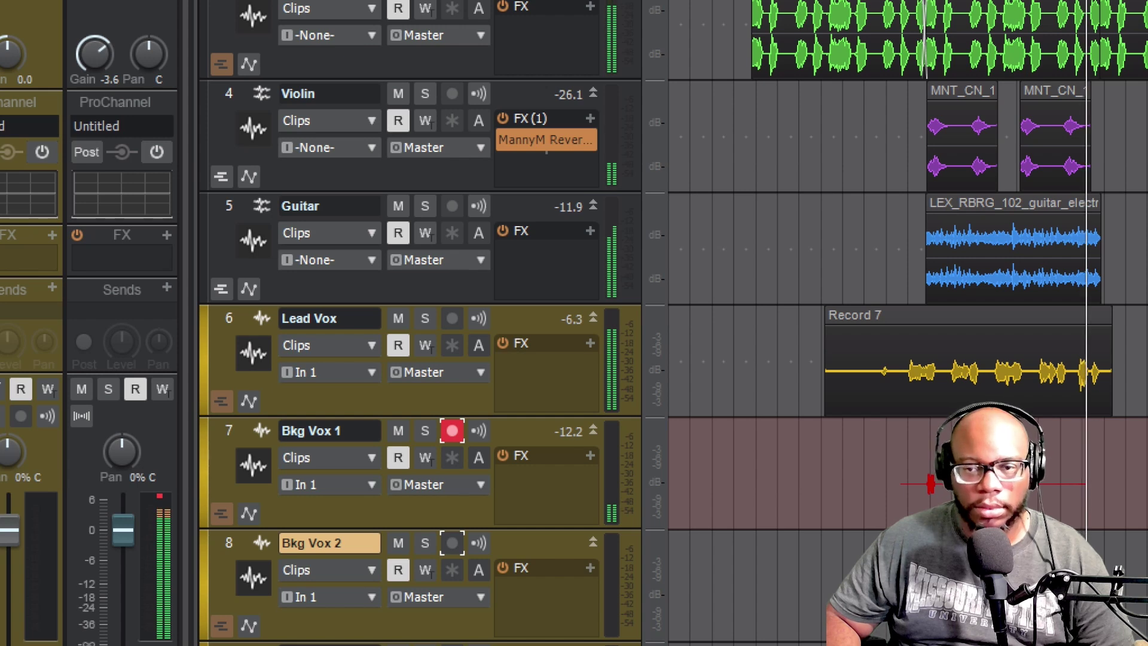
key(space)
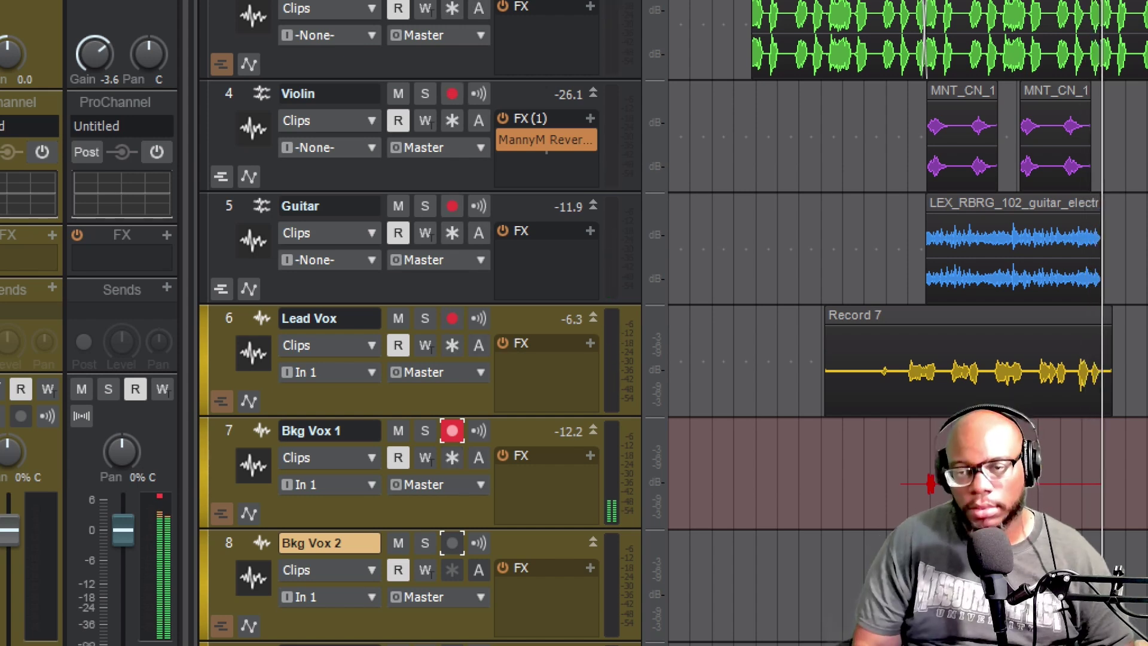
key(Down)
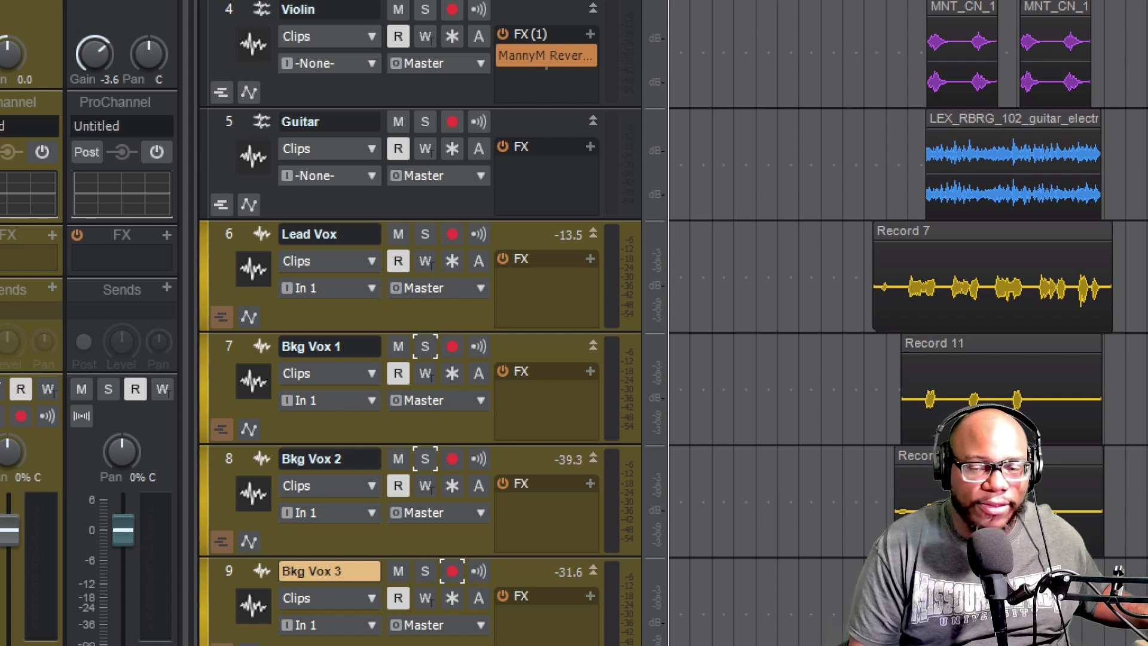
Arm Lead Vox, record a new vocal take from the start of the project, and play it back
click(452, 234)
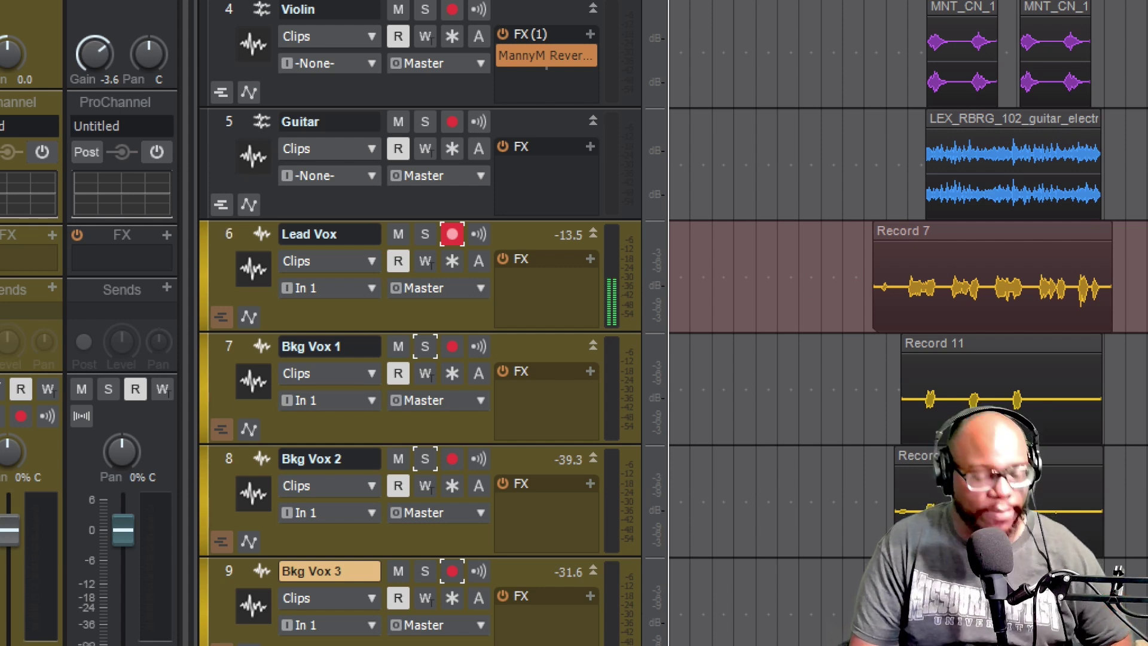
key(w)
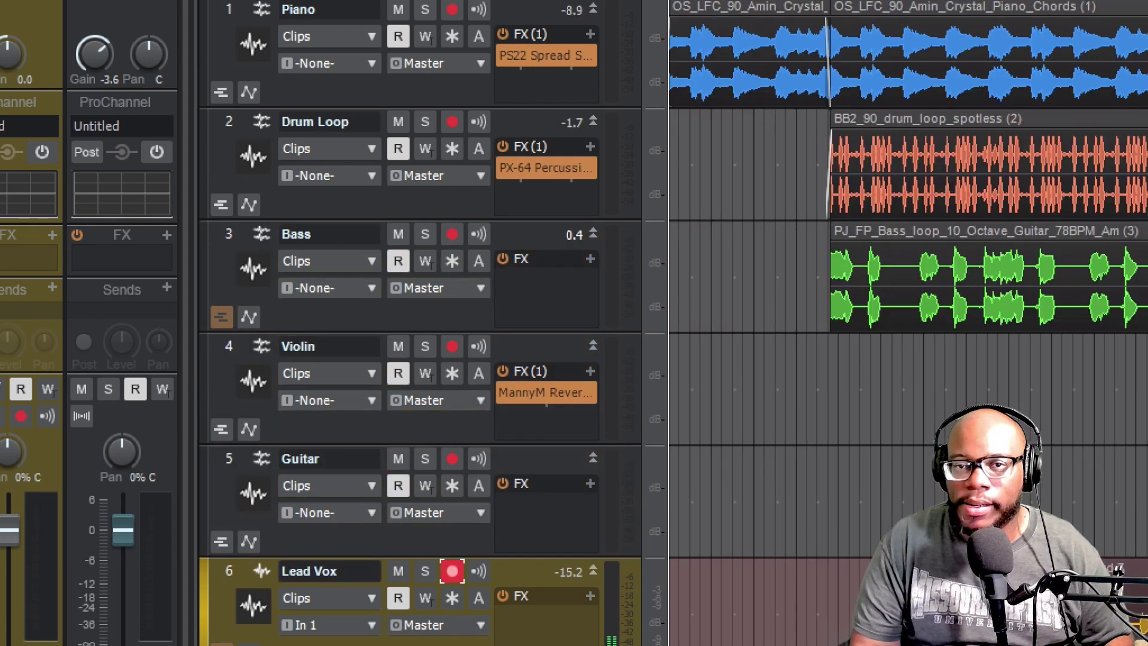
key(r)
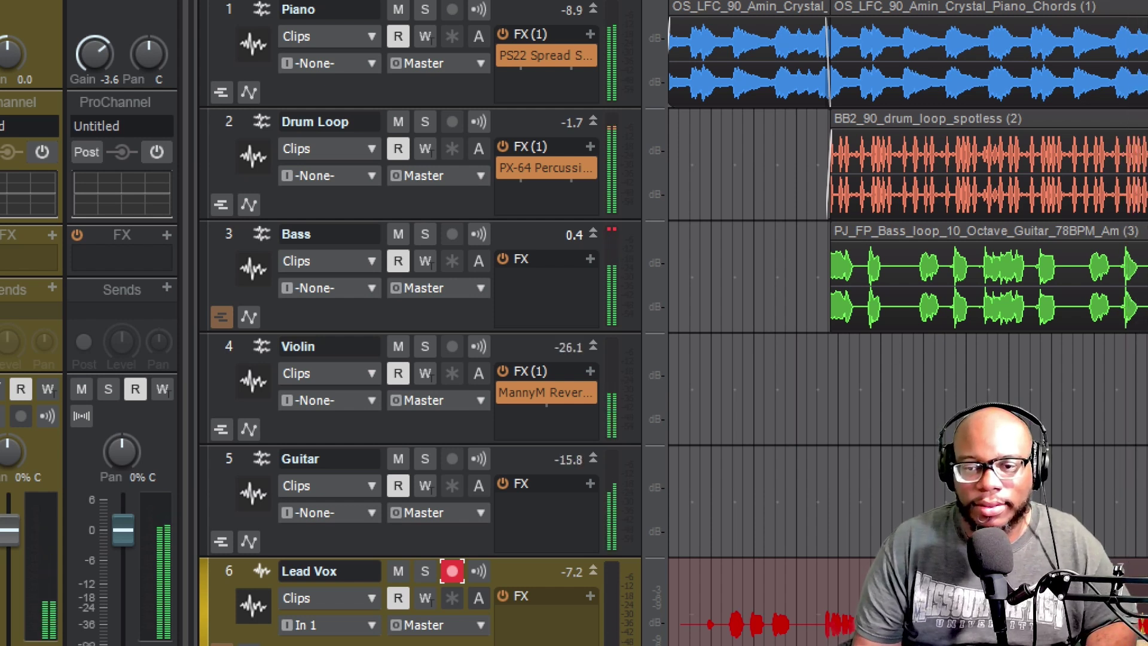
key(space)
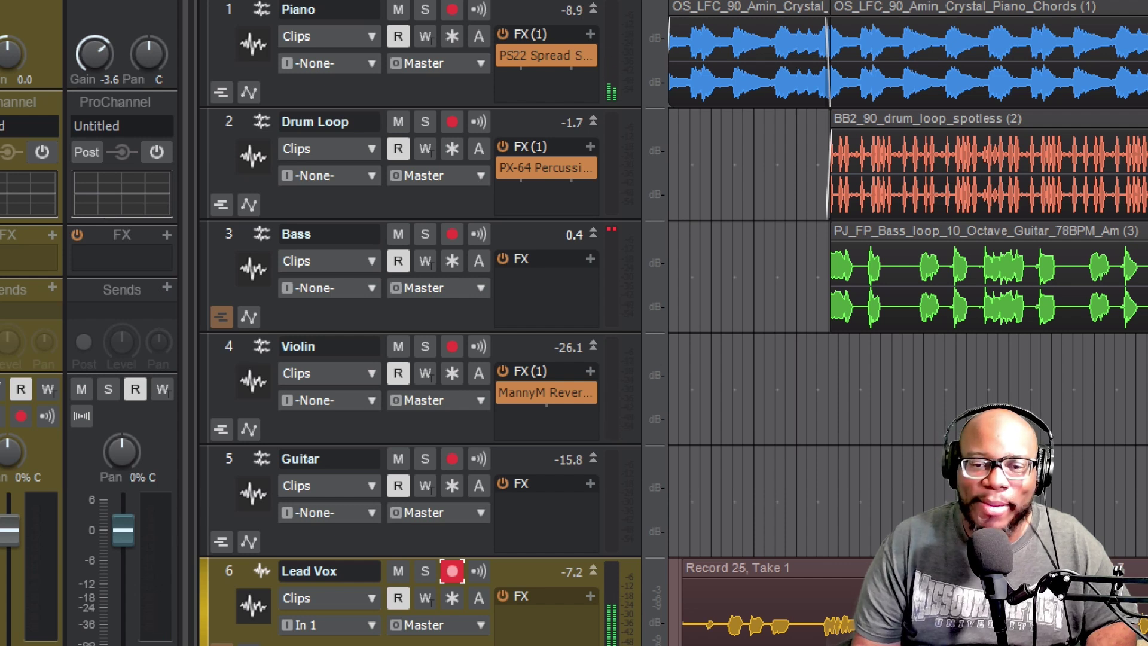
key(space)
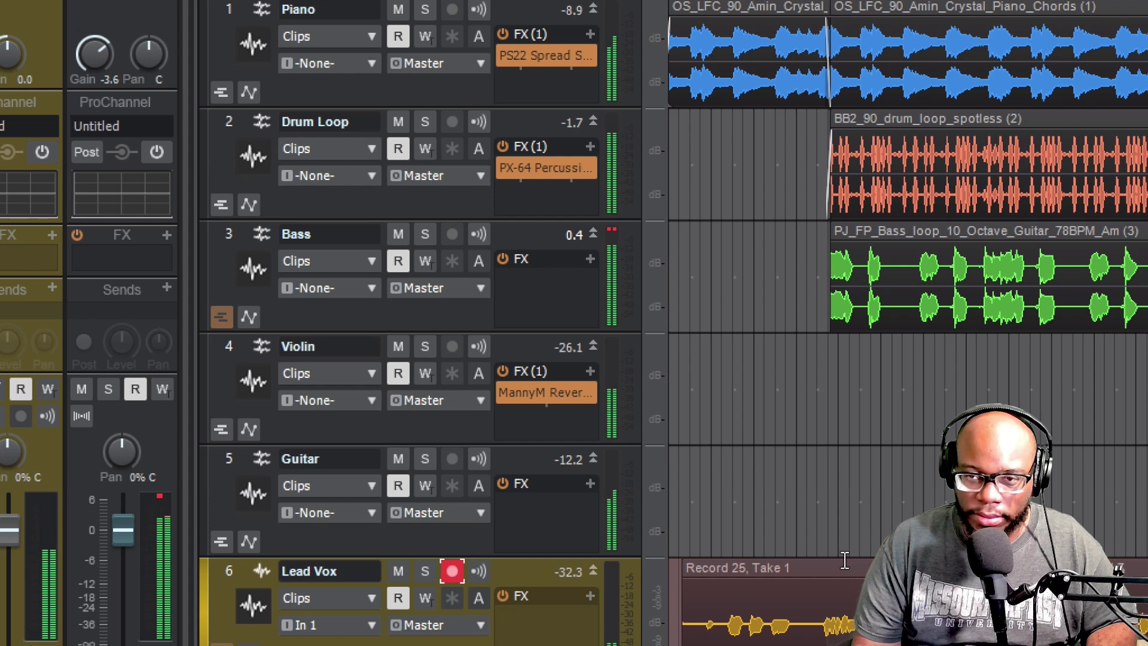
Record a second alternate vocal take on Lead Vox over the section ahead of the existing Record 7 clip
key(shift+r)
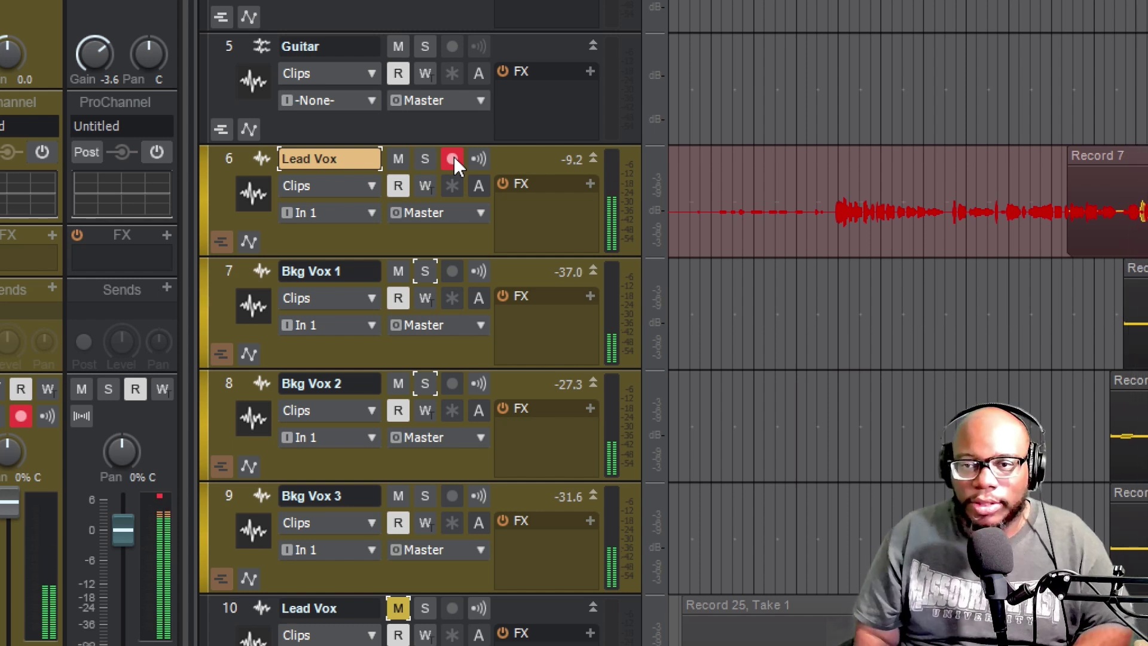
key(r)
key(space)
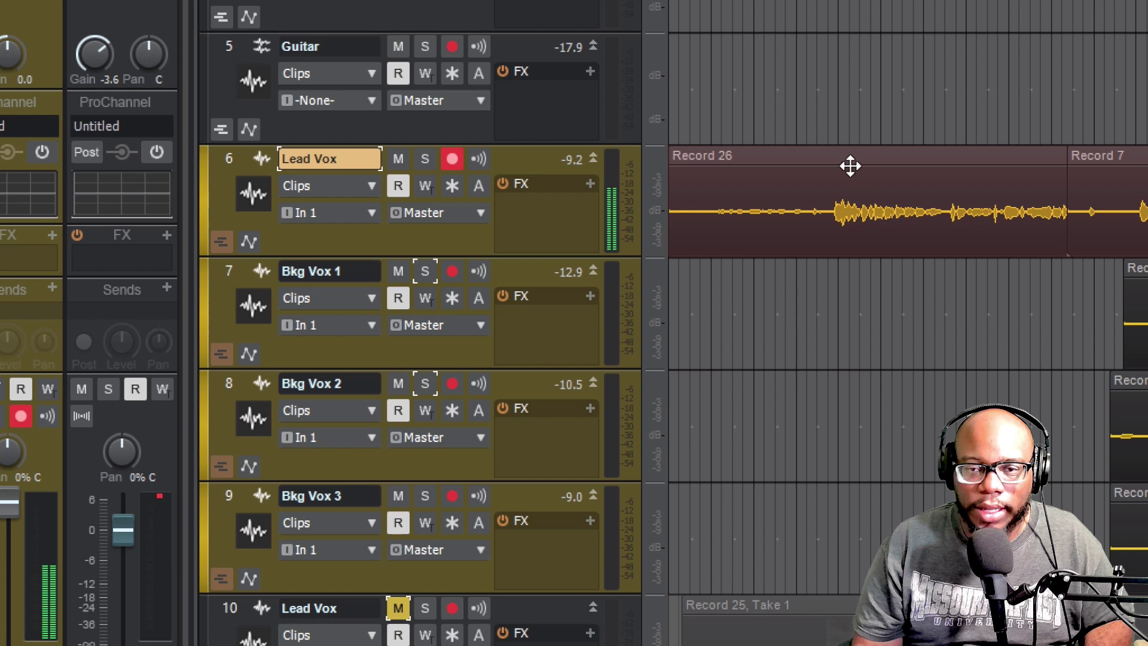
Record one more lead vocal take from the project start on Lead Vox and play it back
key(r)
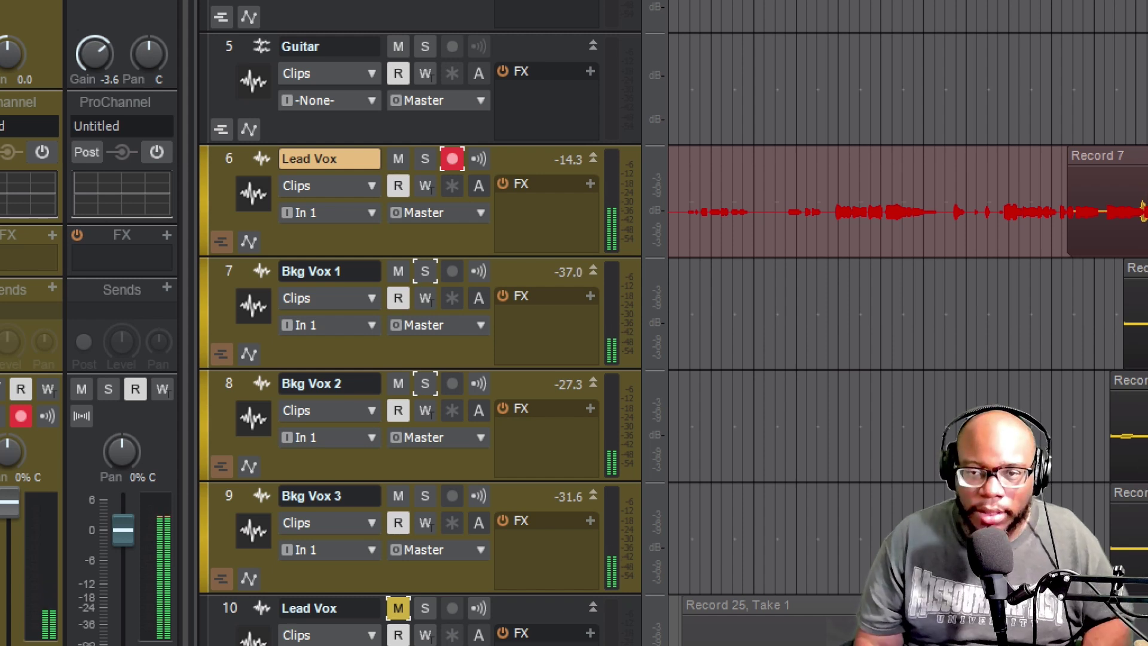
key(space)
key(space)
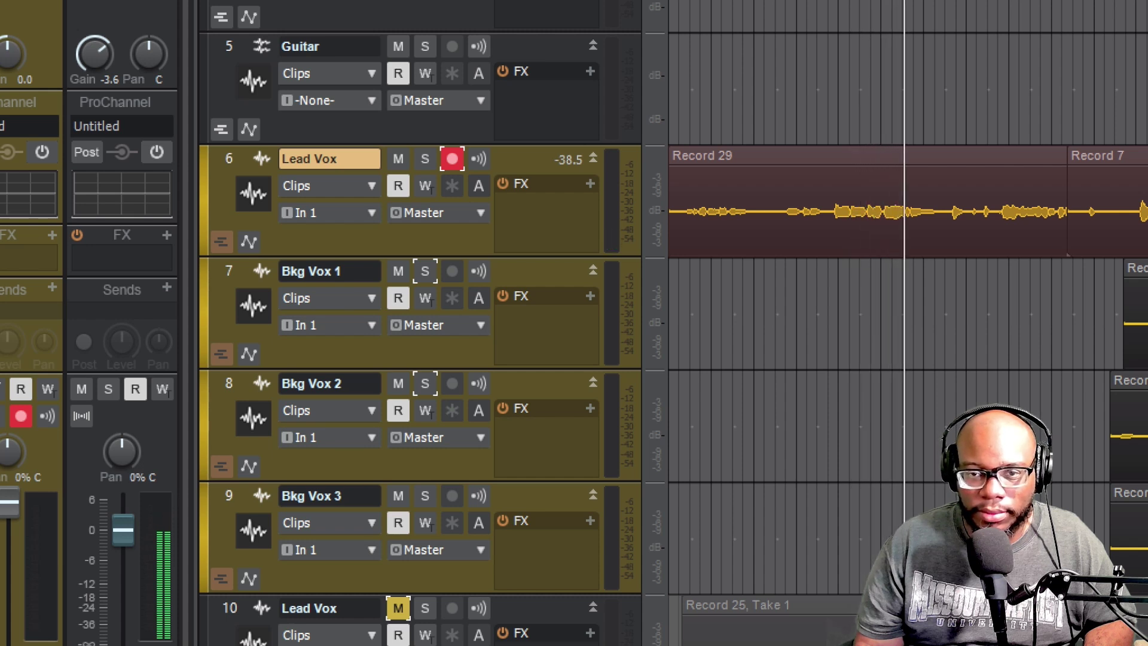
key(space)
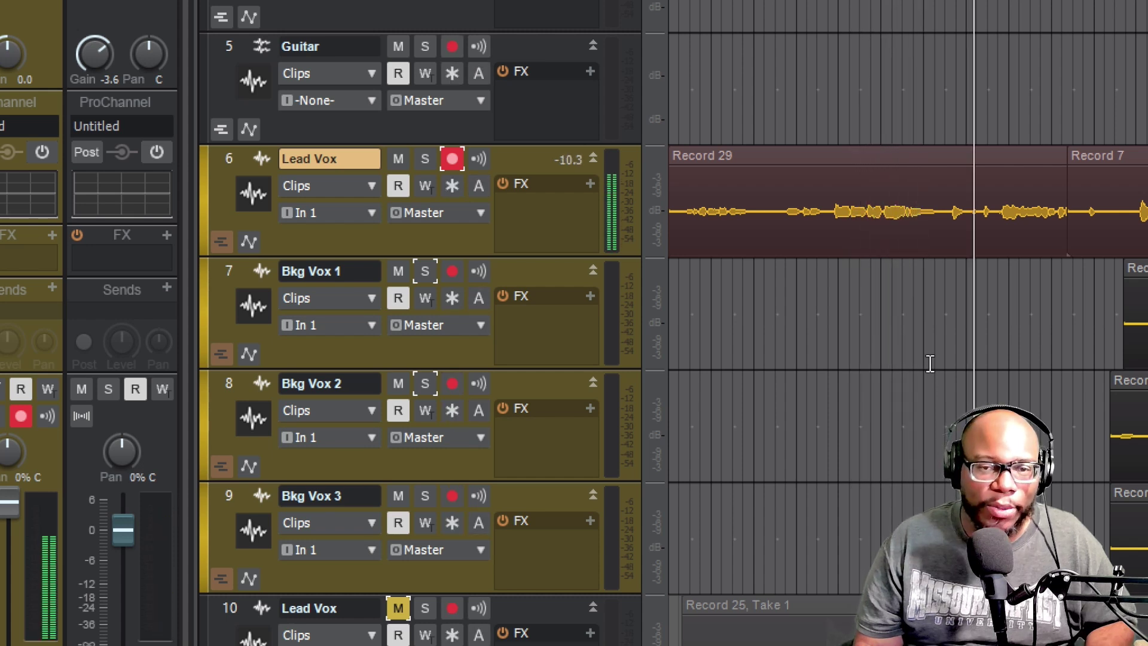
Toggle the mutes on the two duplicate Lead Vox tracks to compare the alternate lead vocal takes
scroll(919, 371, down, 3)
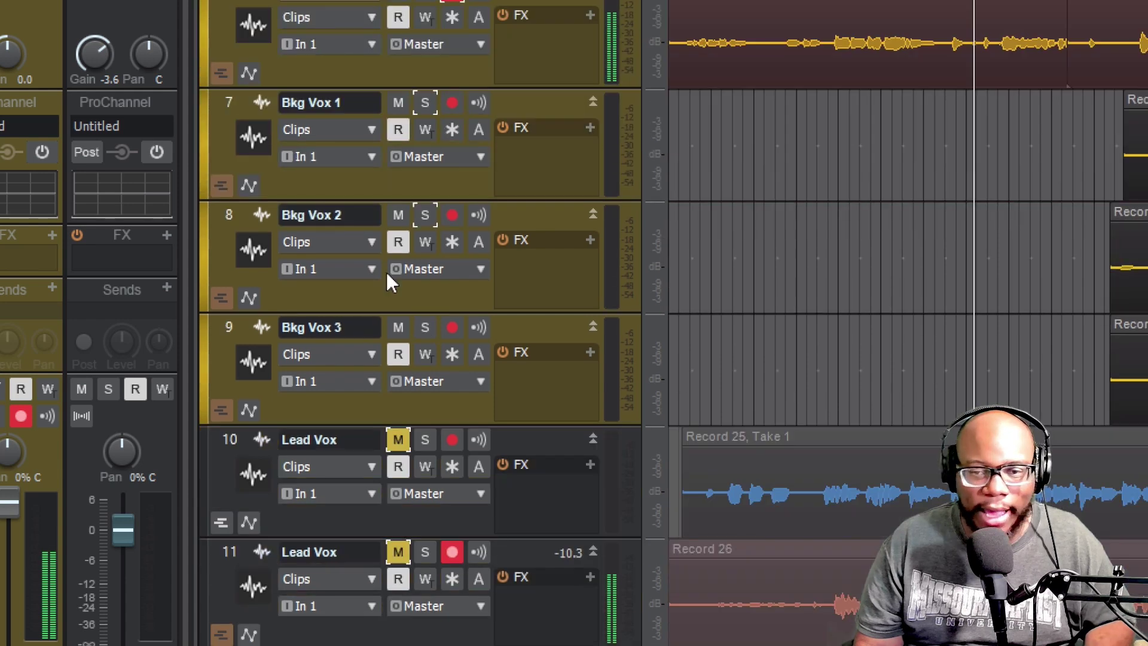
click(406, 440)
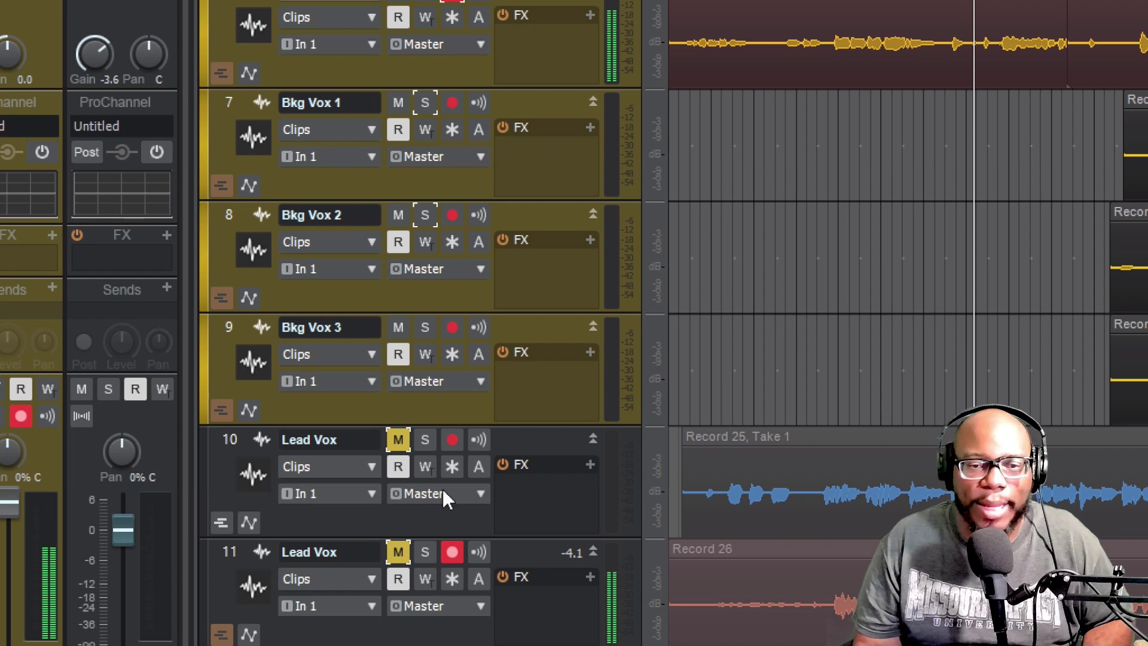
click(398, 556)
scroll(604, 422, up, 3)
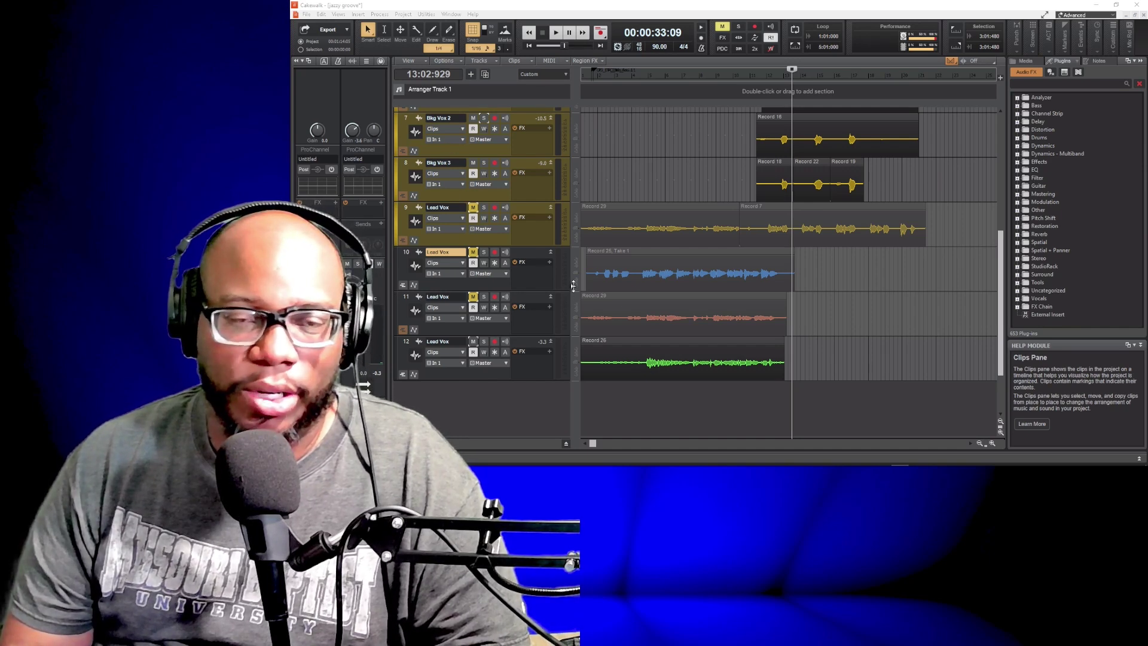
Solo the Bass track and listen to it from the start of its first clip at measure 5
scroll(562, 285, up, 7)
scroll(493, 225, up, 1)
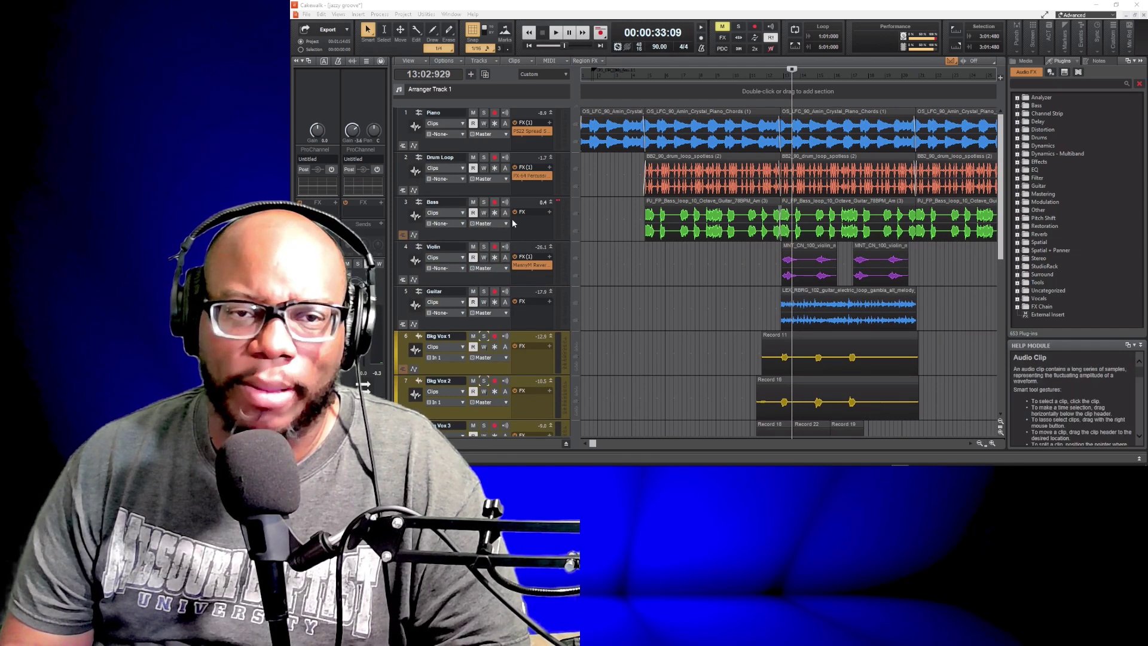
click(483, 202)
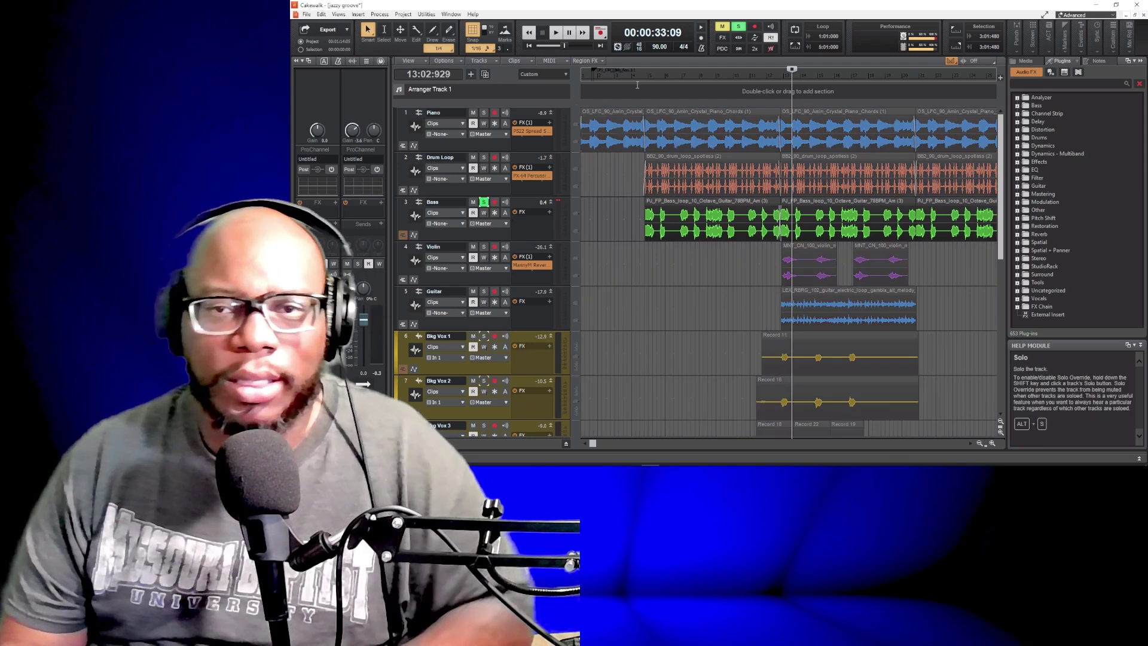
click(651, 77)
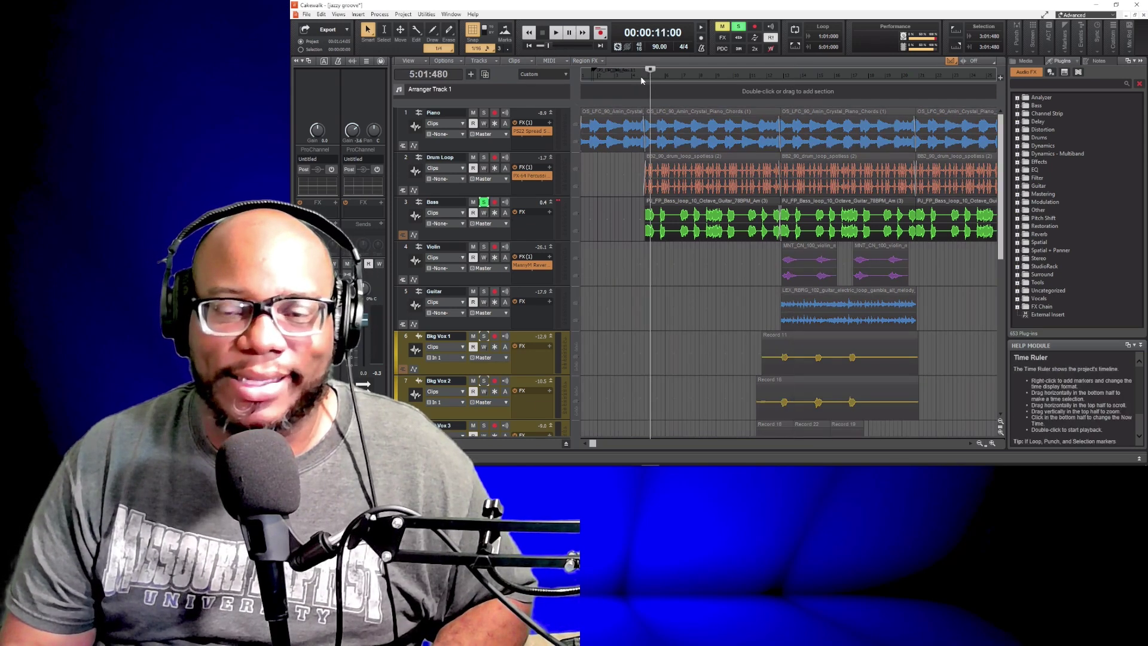
double_click(643, 80)
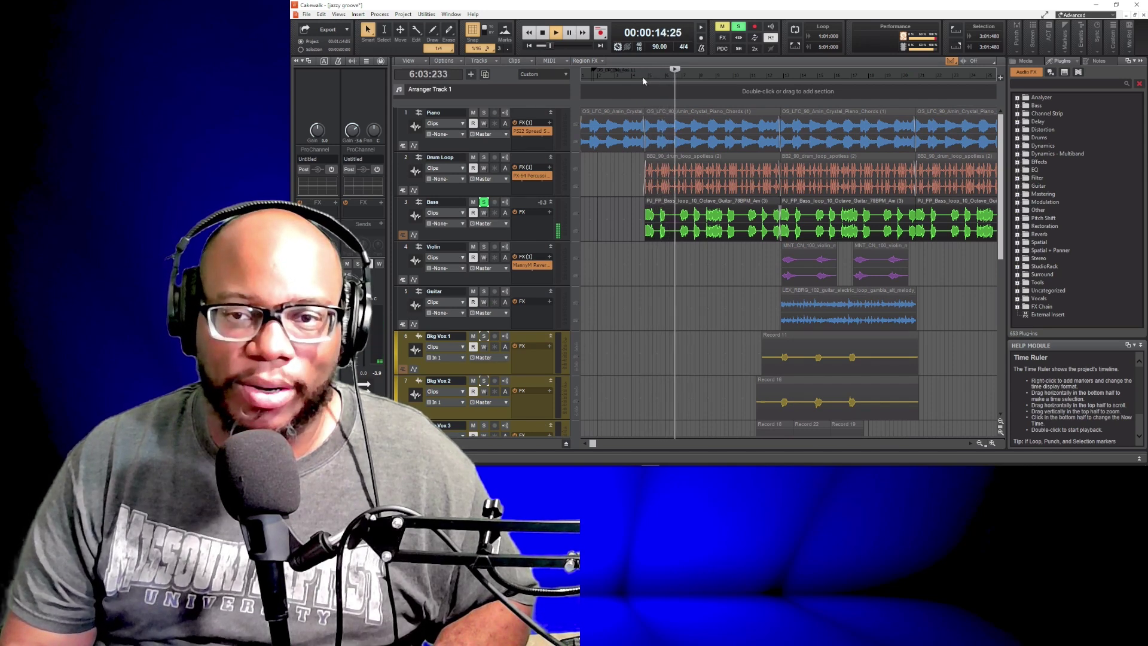
key(space)
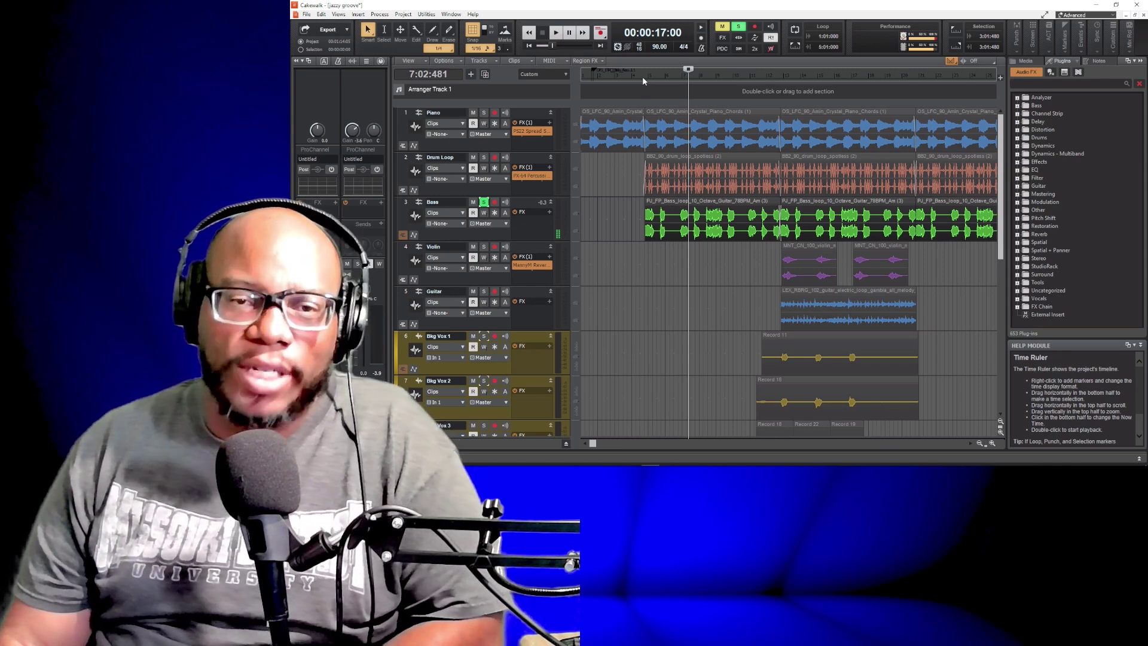